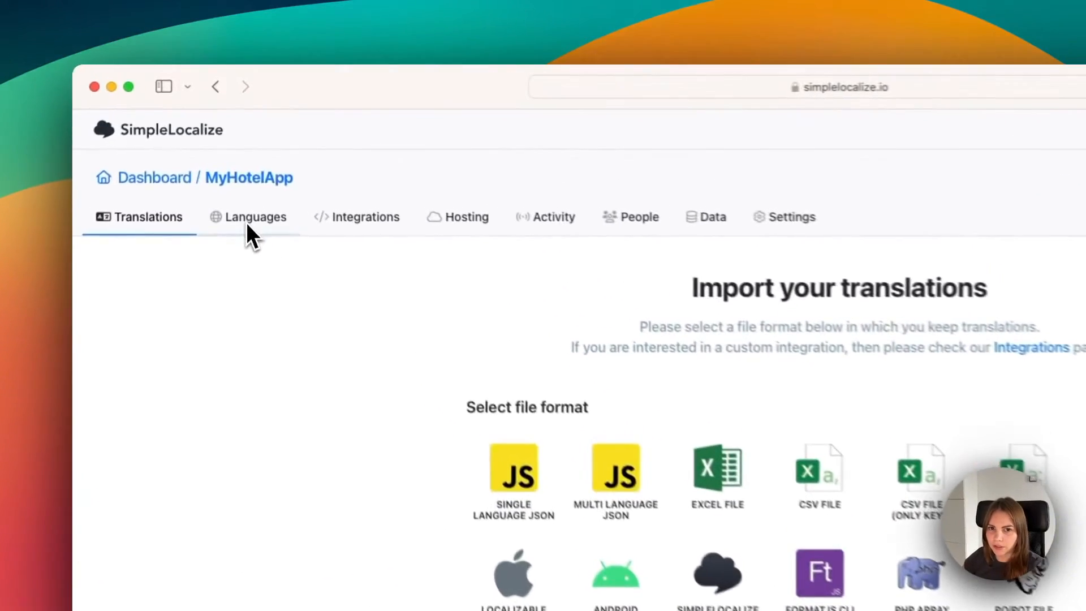
Add Spanish to the project languages with the language key es.
click(238, 164)
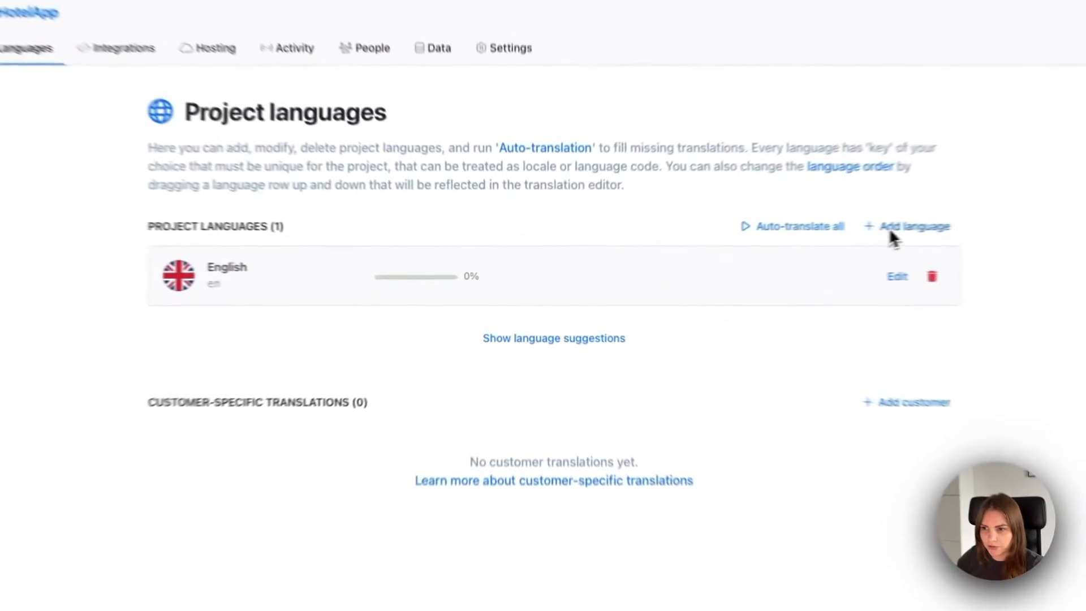
click(891, 229)
click(564, 284)
text(e)
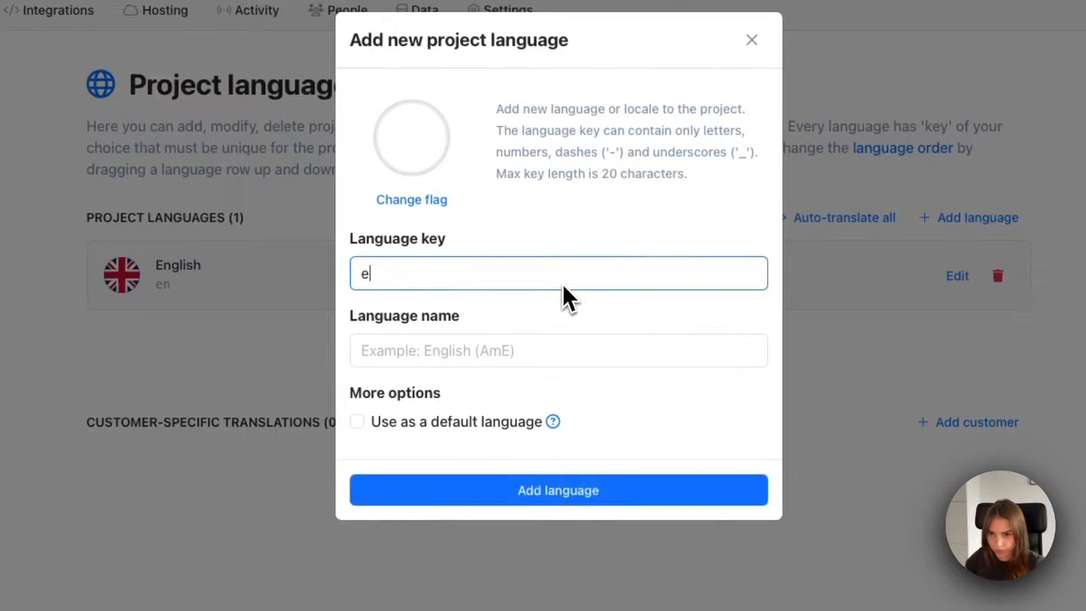
text(s)
click(520, 355)
text(Spanish)
click(557, 488)
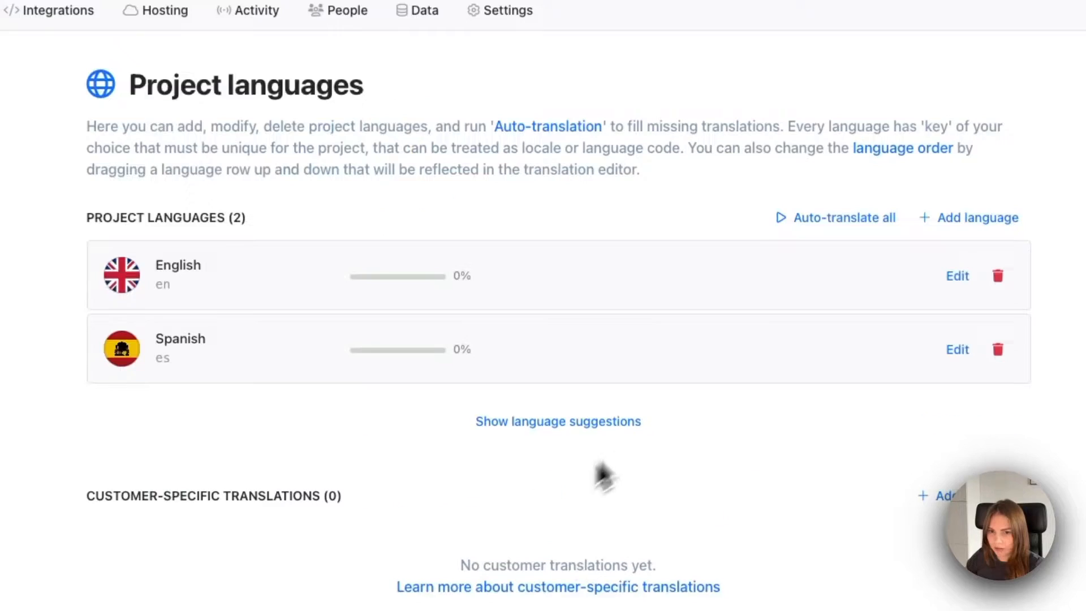
Add Czech (cs_CZ) to the project from the suggested languages.
click(541, 423)
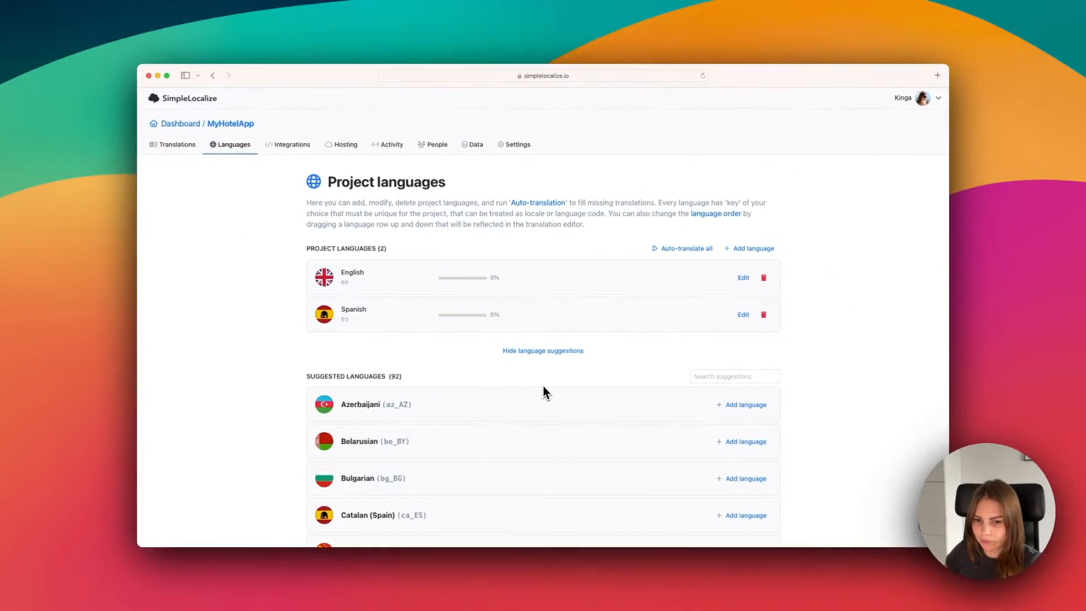
scroll(543, 386, down, 5)
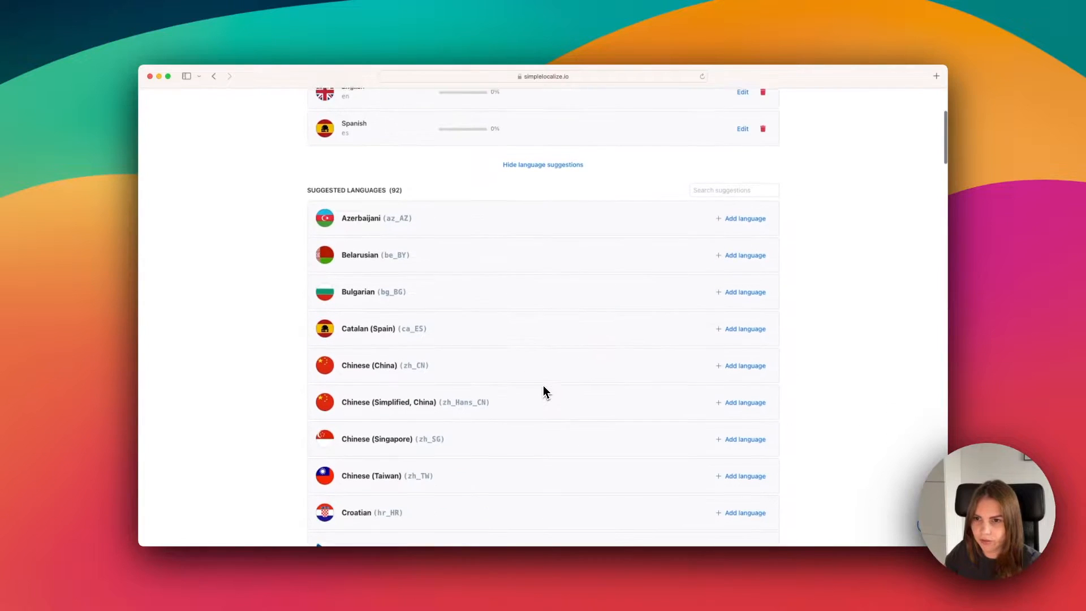
scroll(544, 391, down, 9)
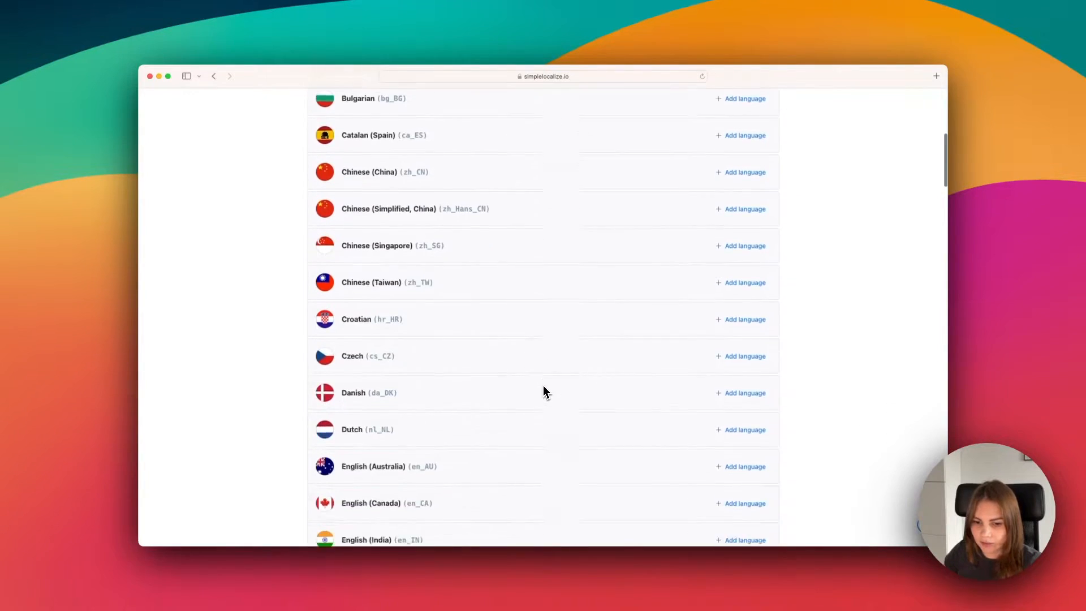
scroll(545, 387, up, 3)
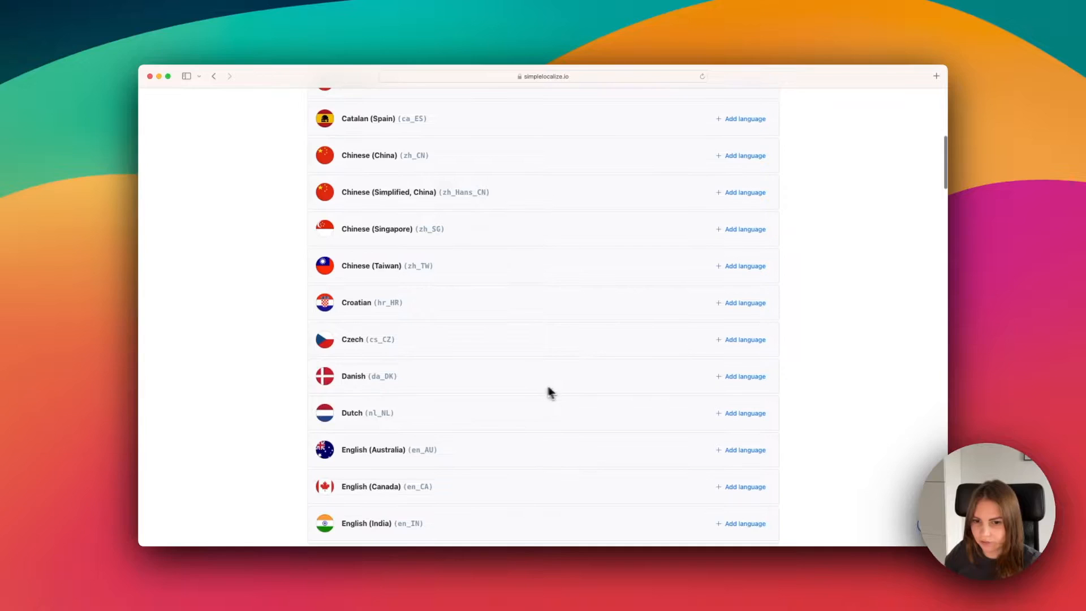
click(745, 340)
Set English as the project's default language and save the change.
scroll(583, 356, up, 10)
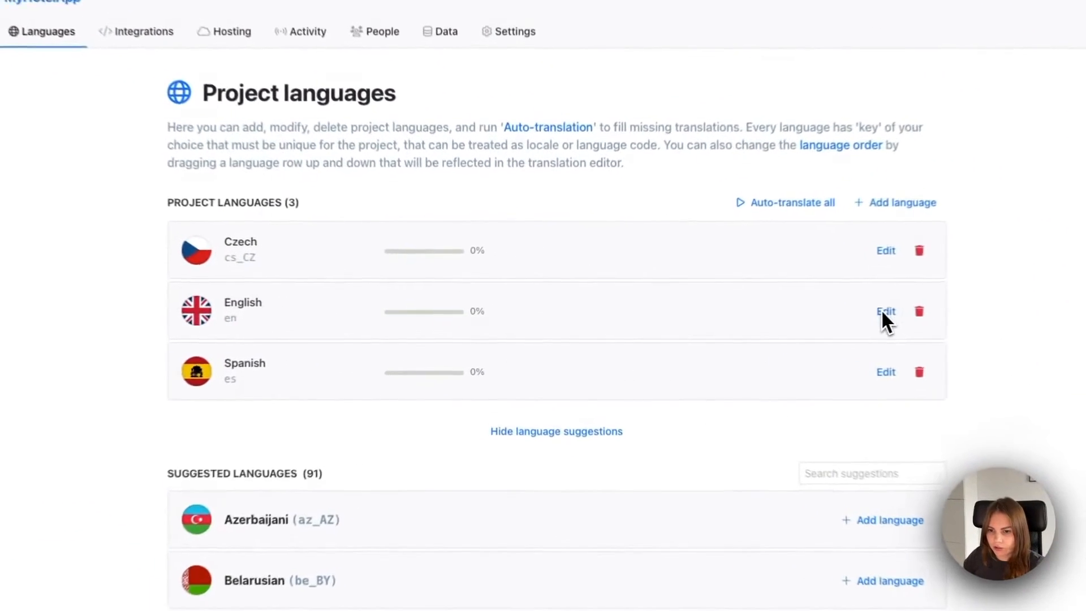
click(741, 315)
click(398, 379)
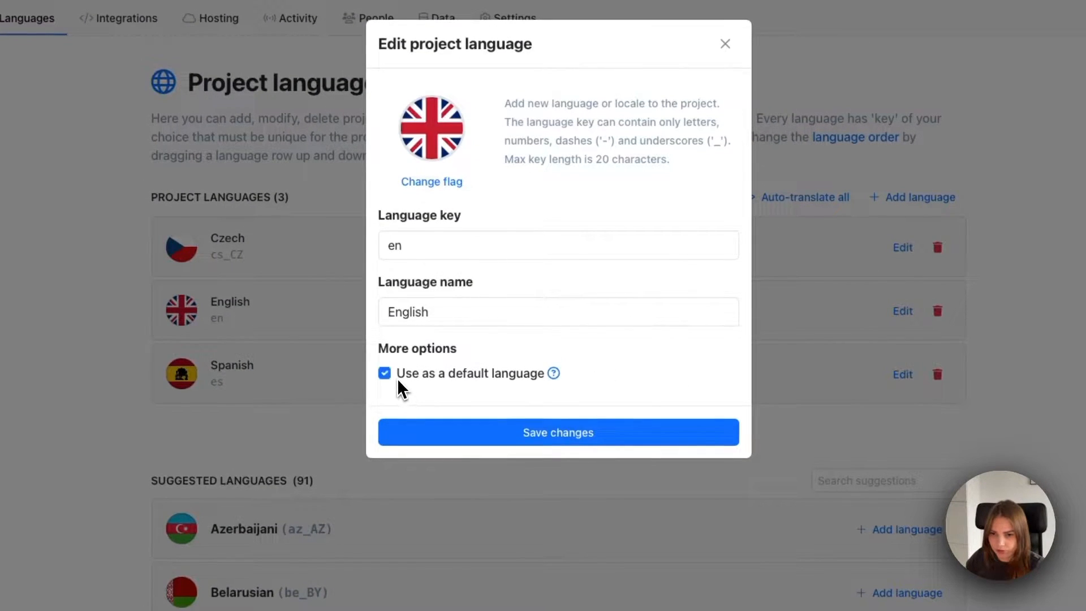
click(541, 439)
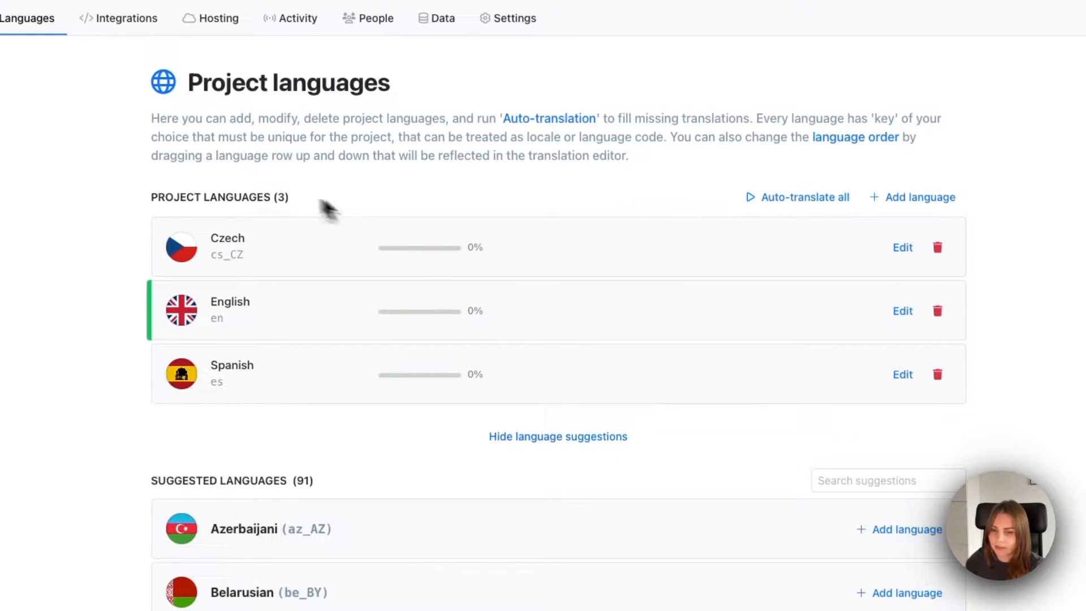
Reorder the languages as English, Spanish, Czech and save the order as project settings for all users.
drag(321, 295, 317, 247)
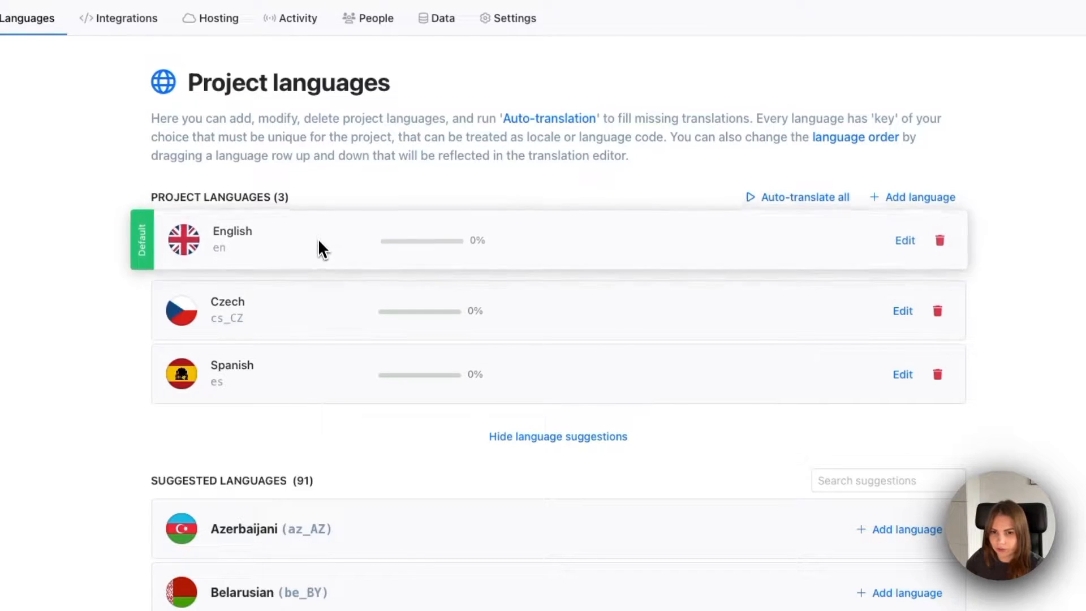
drag(336, 342, 333, 306)
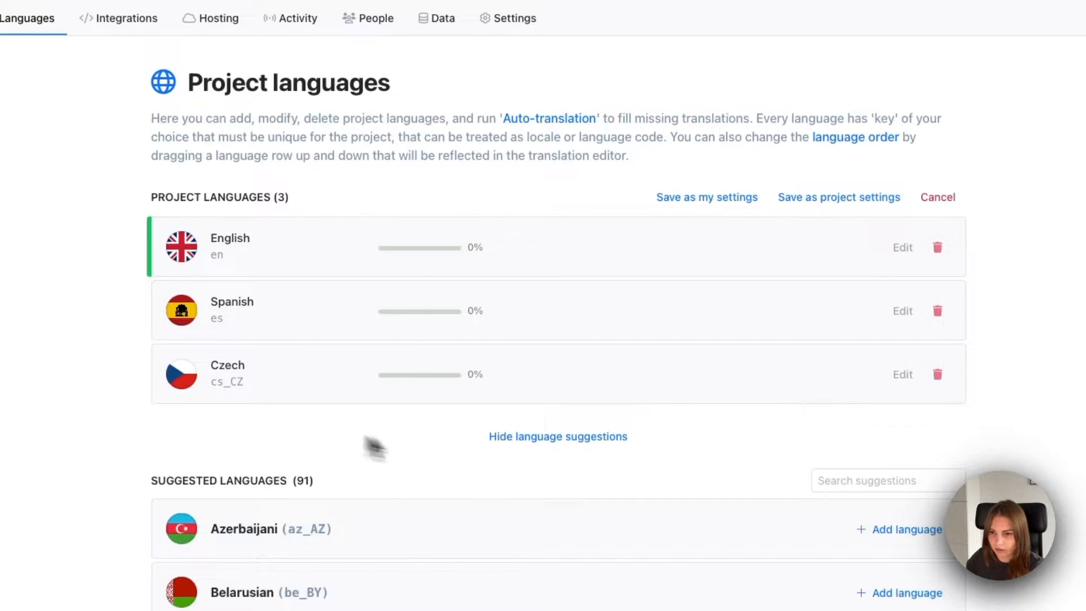
click(830, 199)
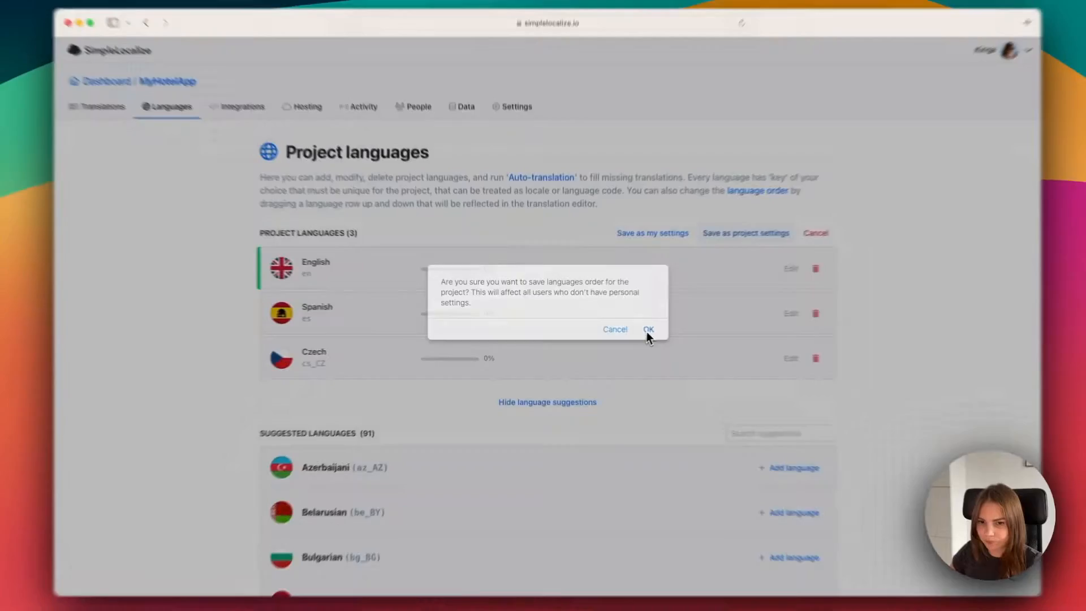
click(648, 331)
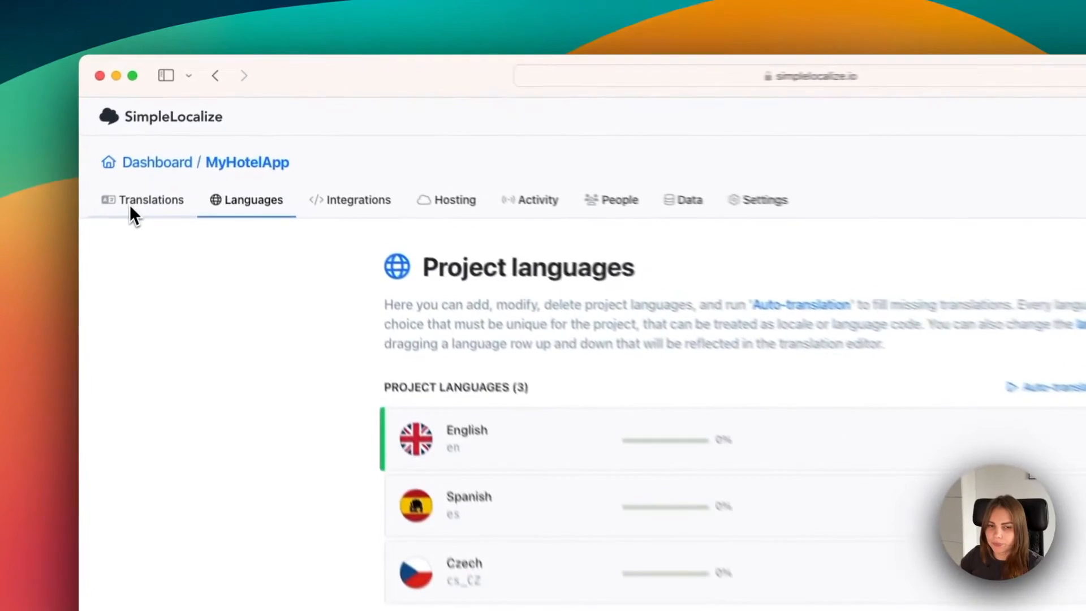
Set up a translation import in Single Language JSON format with English (en) as the language.
click(166, 147)
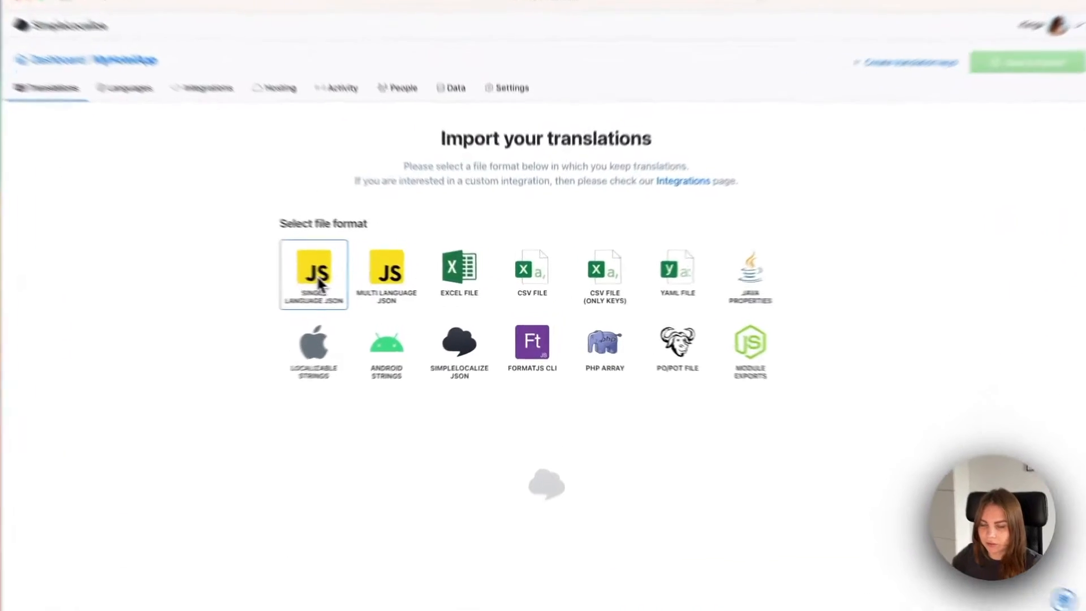
click(322, 277)
scroll(478, 323, down, 1)
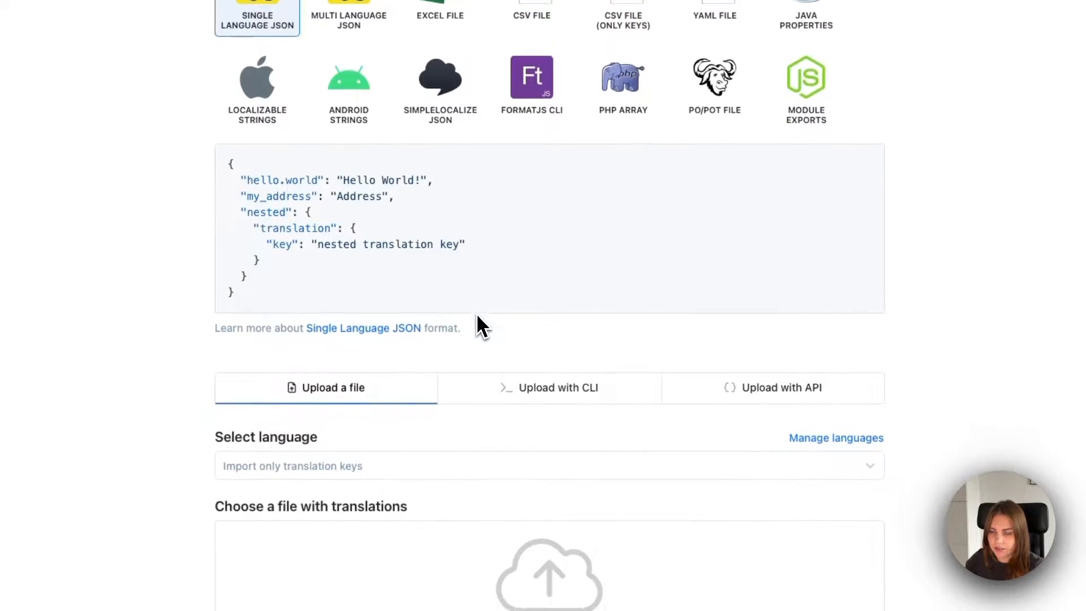
scroll(477, 315, down, 4)
click(440, 275)
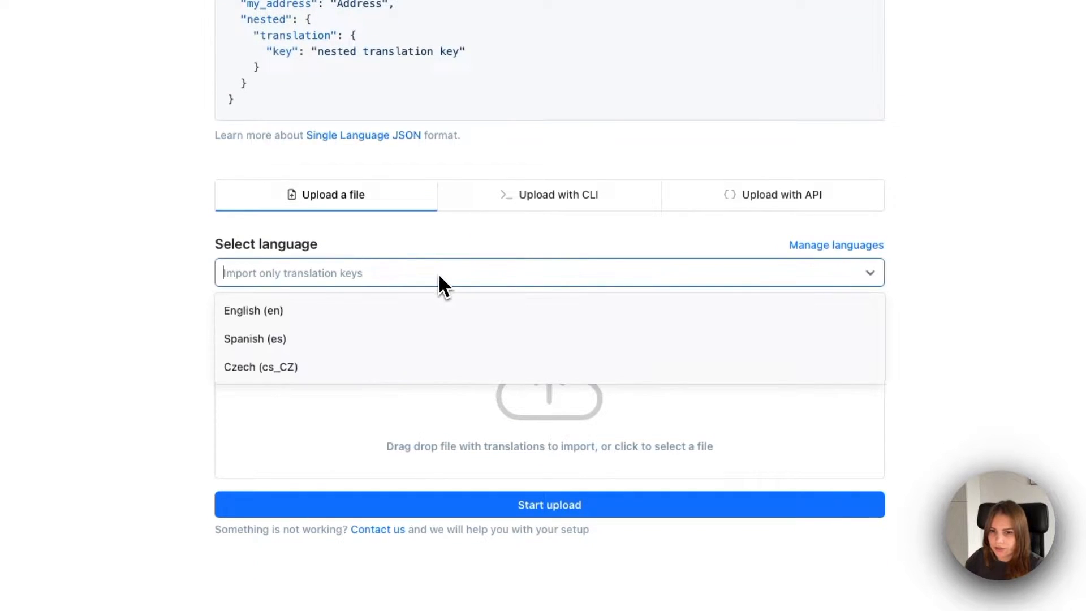
click(401, 312)
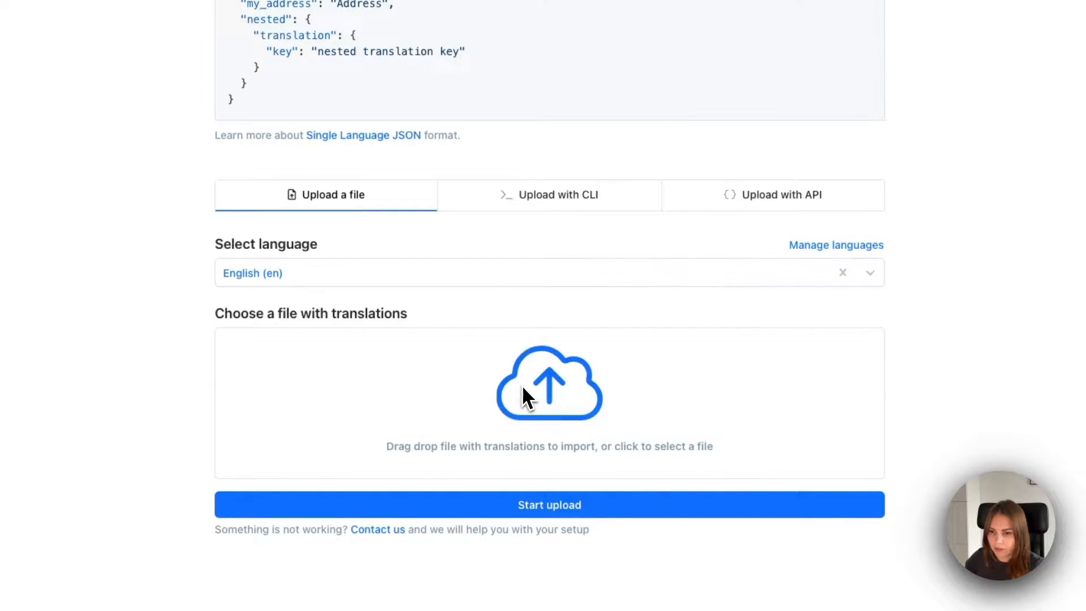
Preview en.json from Downloads, choose it as the translations file and upload it.
click(526, 396)
click(394, 118)
key(space)
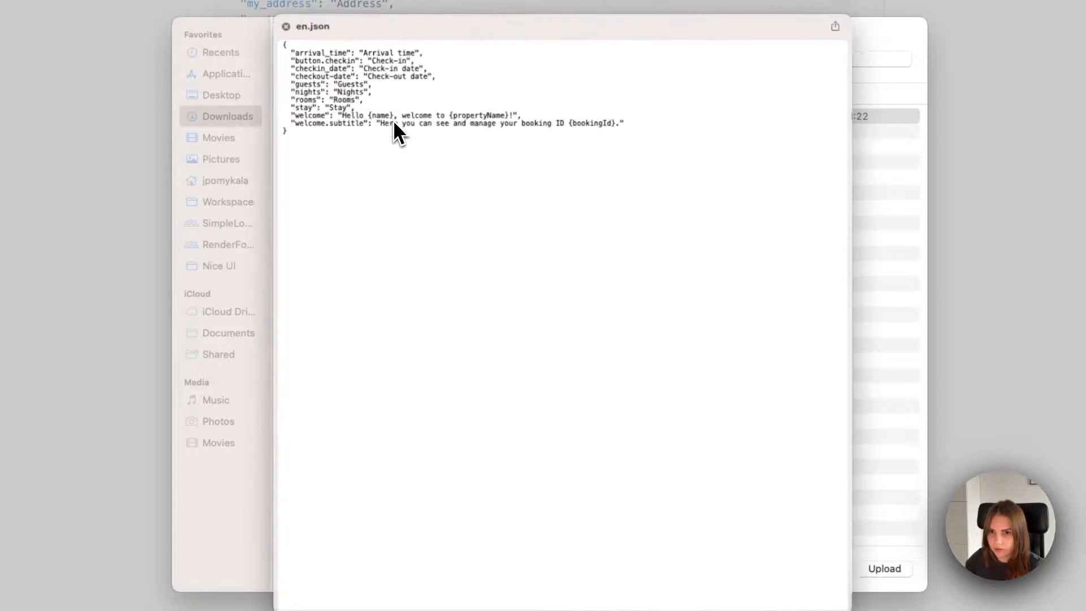
click(286, 20)
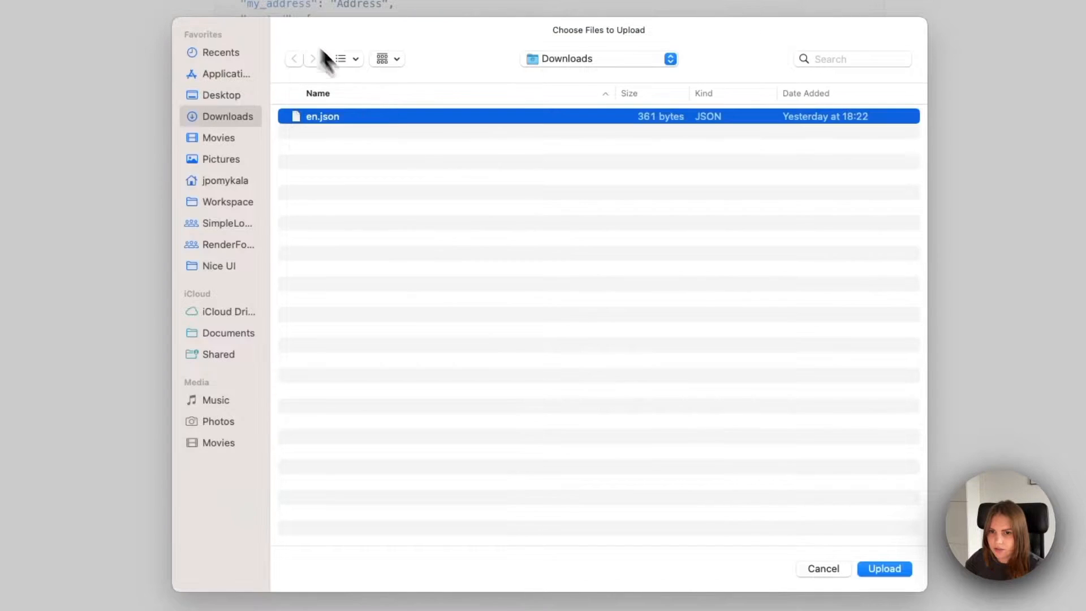
double_click(396, 119)
click(514, 507)
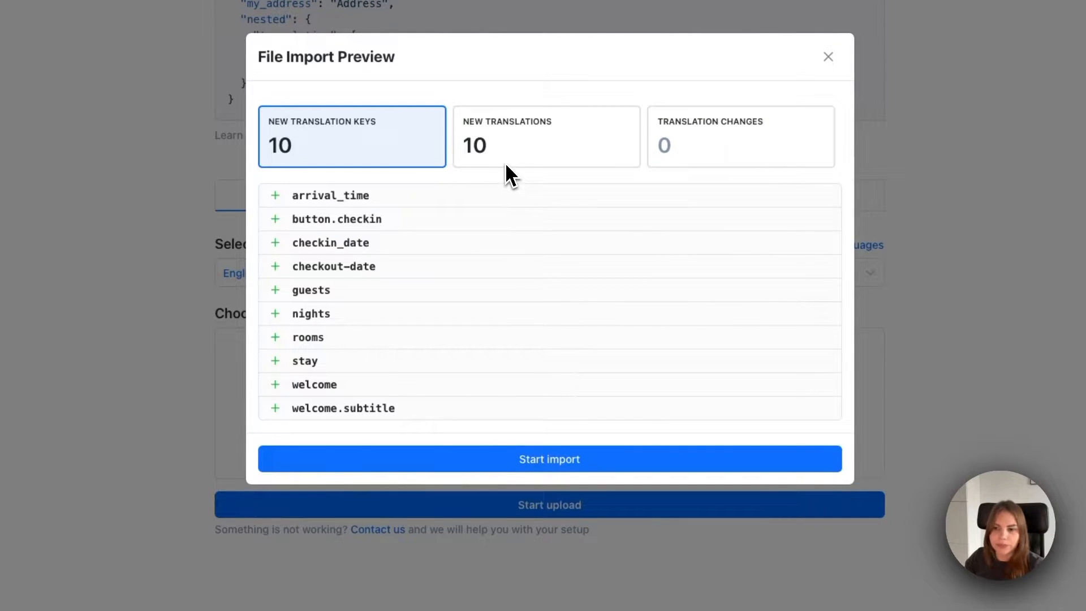
Review the new translations and new translation keys in the import preview and run the import.
click(506, 164)
click(364, 165)
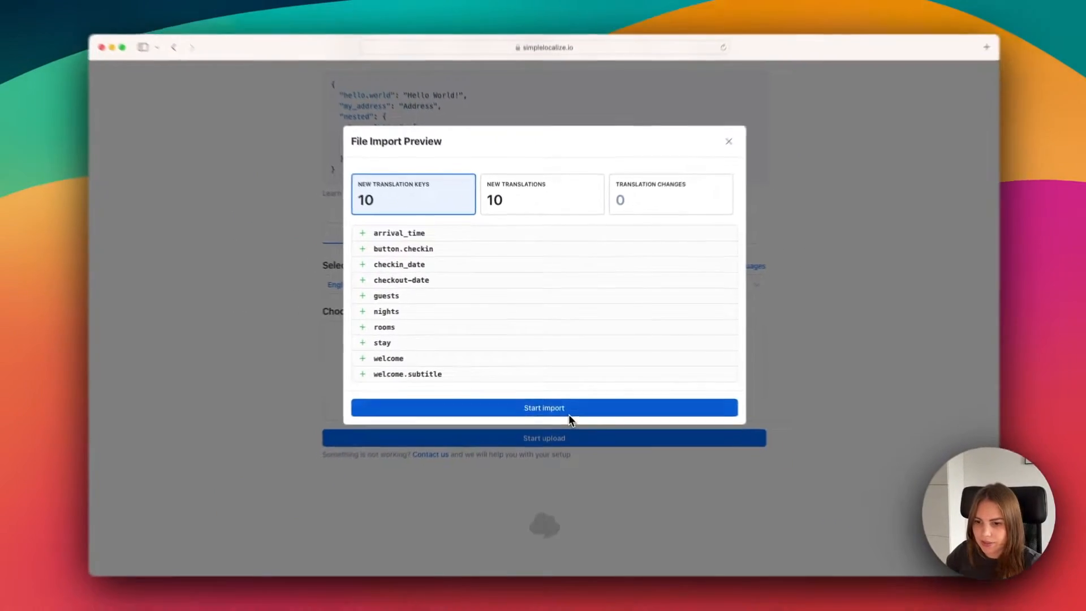
click(541, 459)
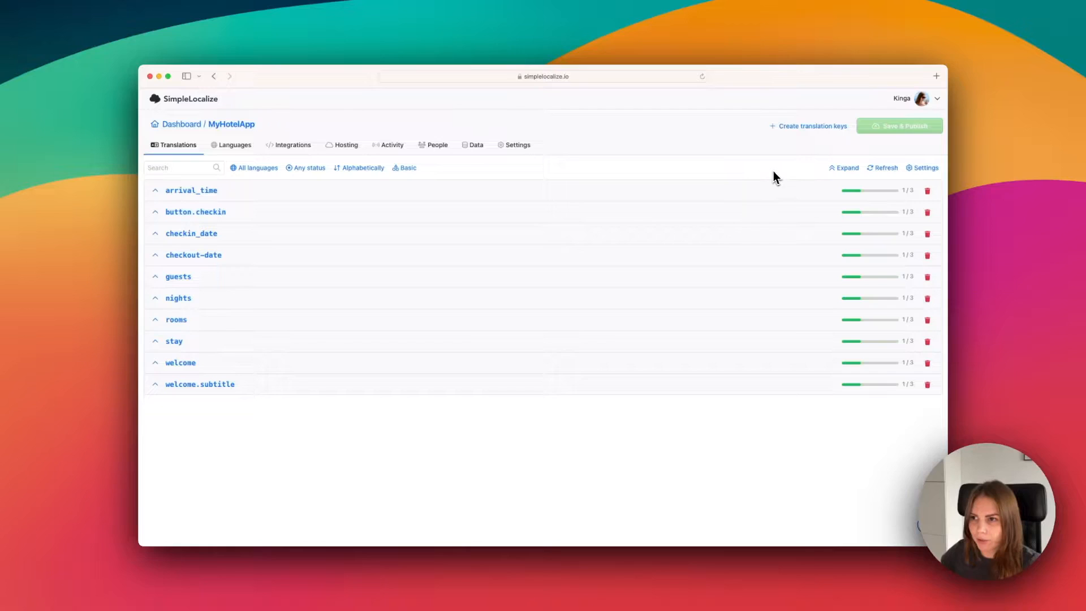
Start creating translation keys with English translations, entering the key total with the translation "Total".
click(793, 129)
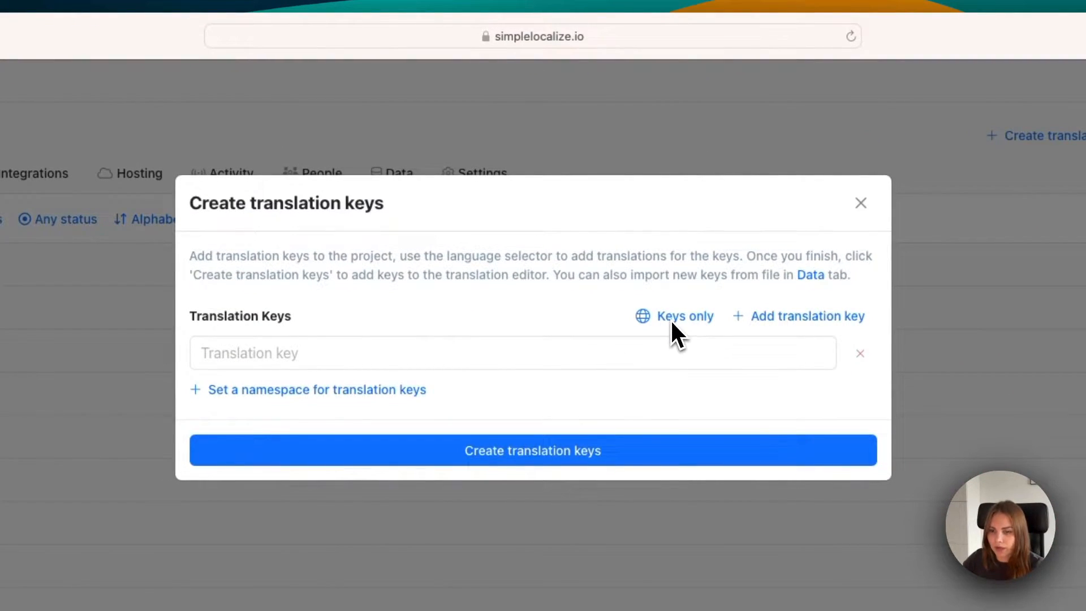
click(671, 320)
click(626, 369)
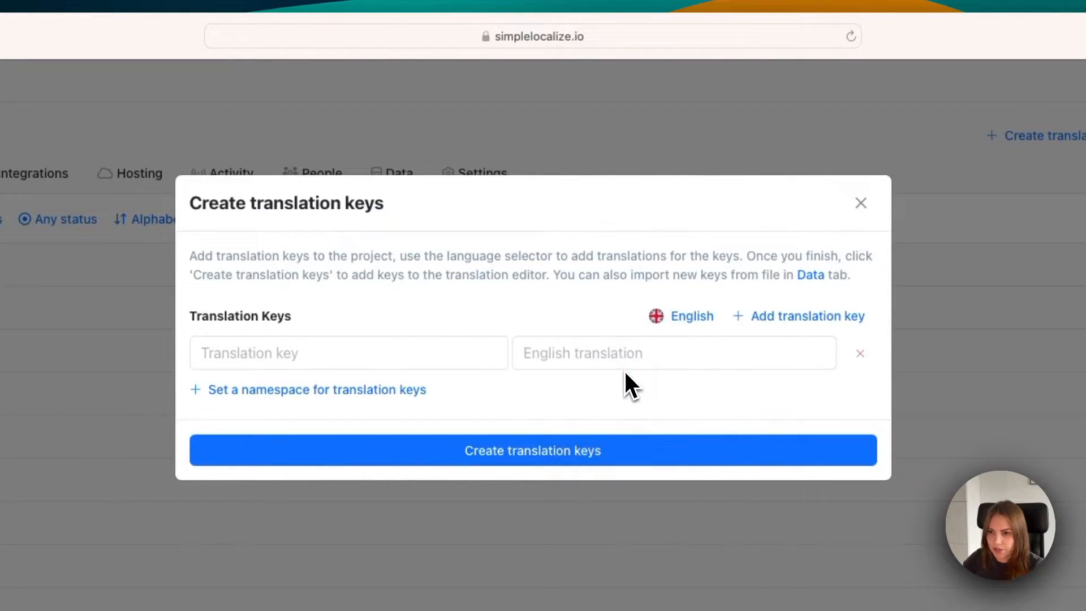
click(385, 346)
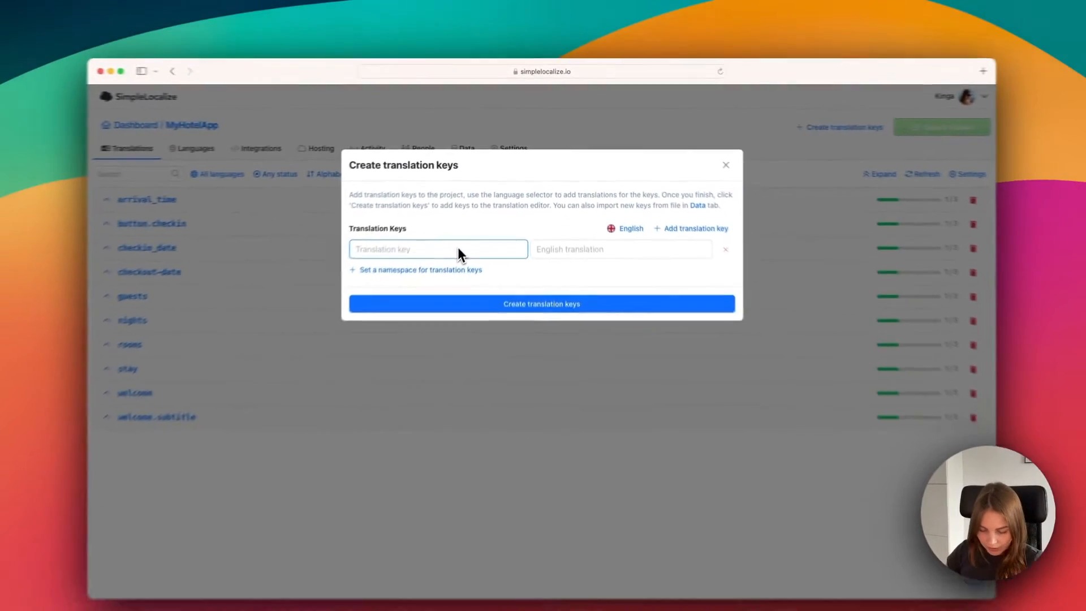
text(total)
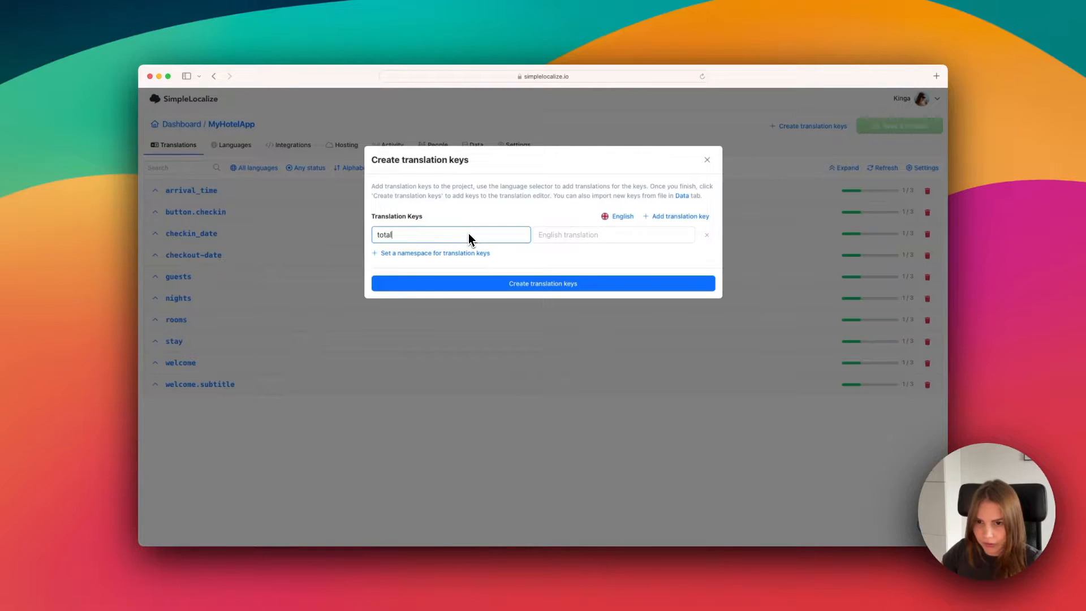
key(Tab)
text(Tota)
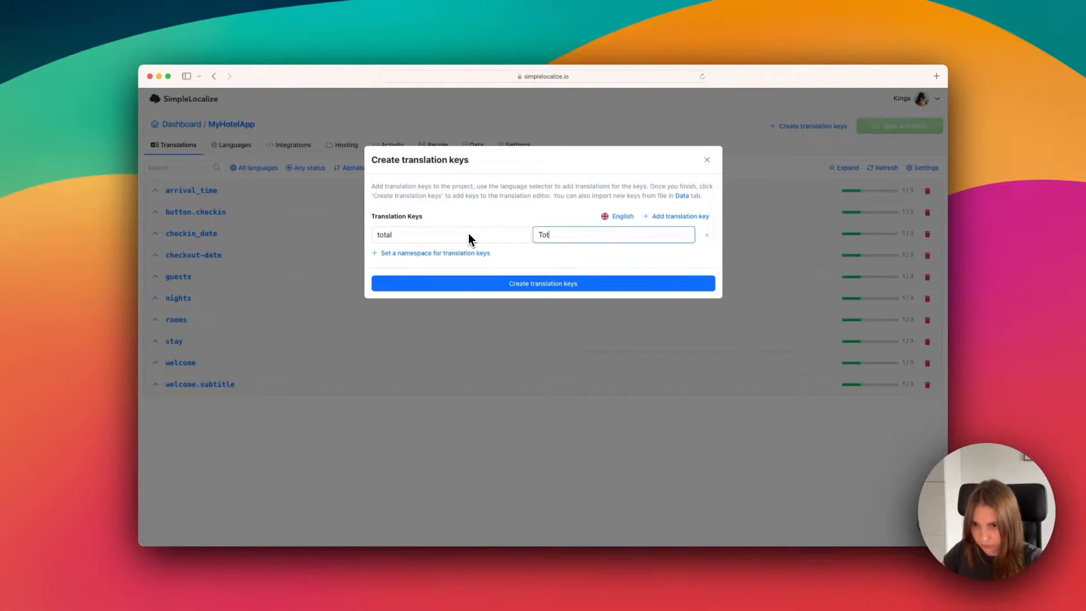
key(Return)
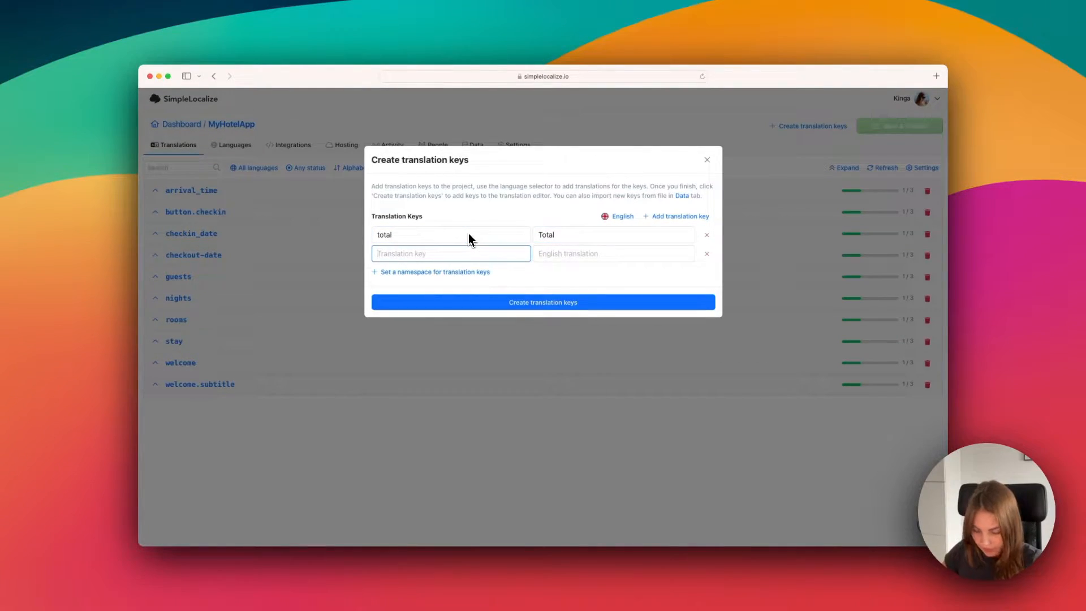
Enter the key balance_due with the English translation "Balance Due", create both keys and save the changes.
text(balance_due)
key(Tab)
text(Bala)
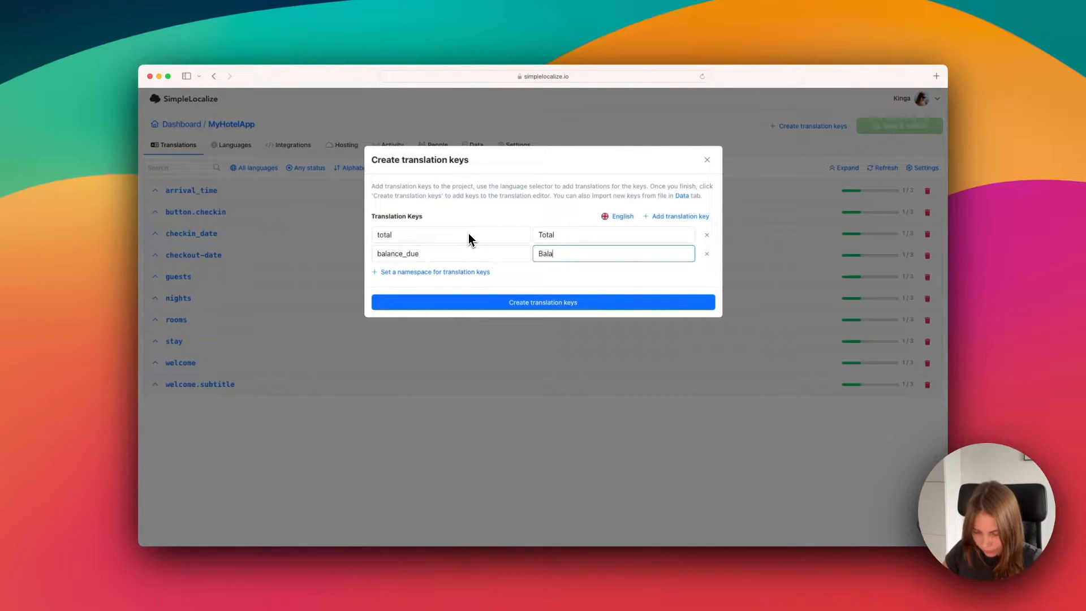
text(nce Due)
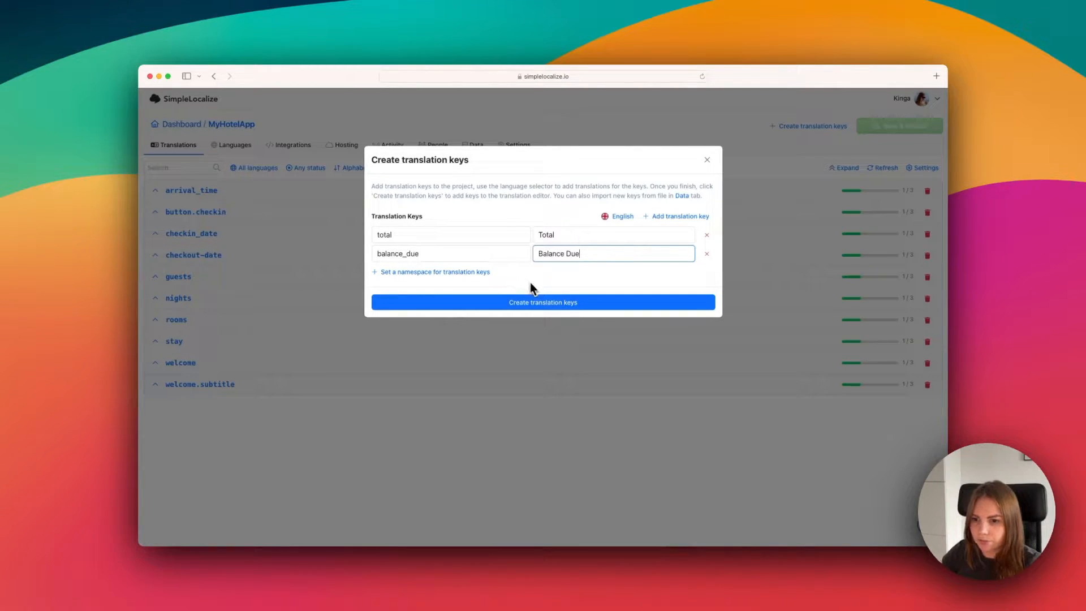
click(527, 304)
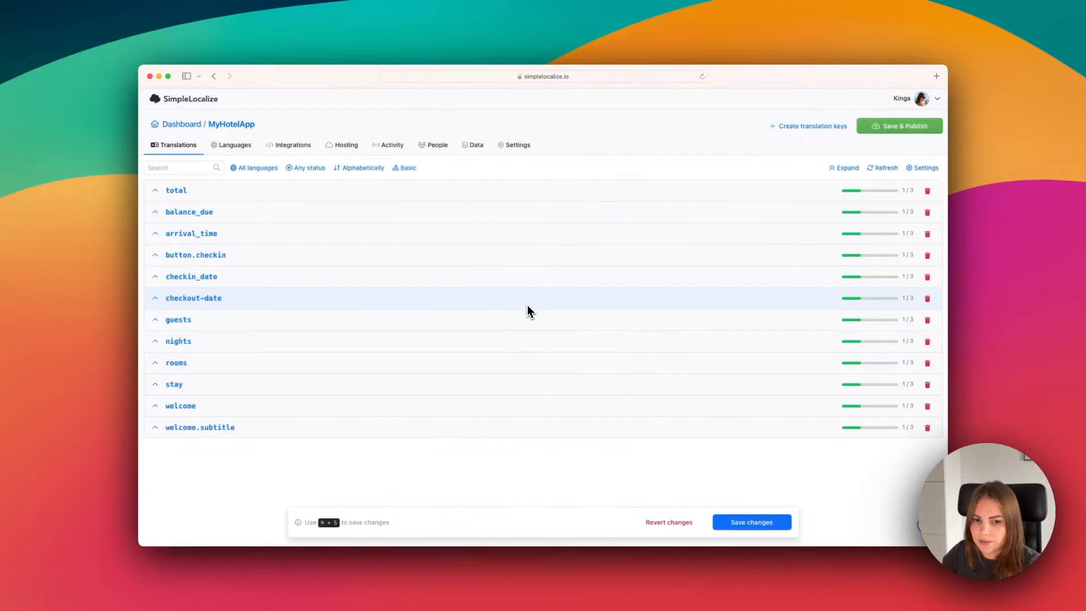
click(750, 523)
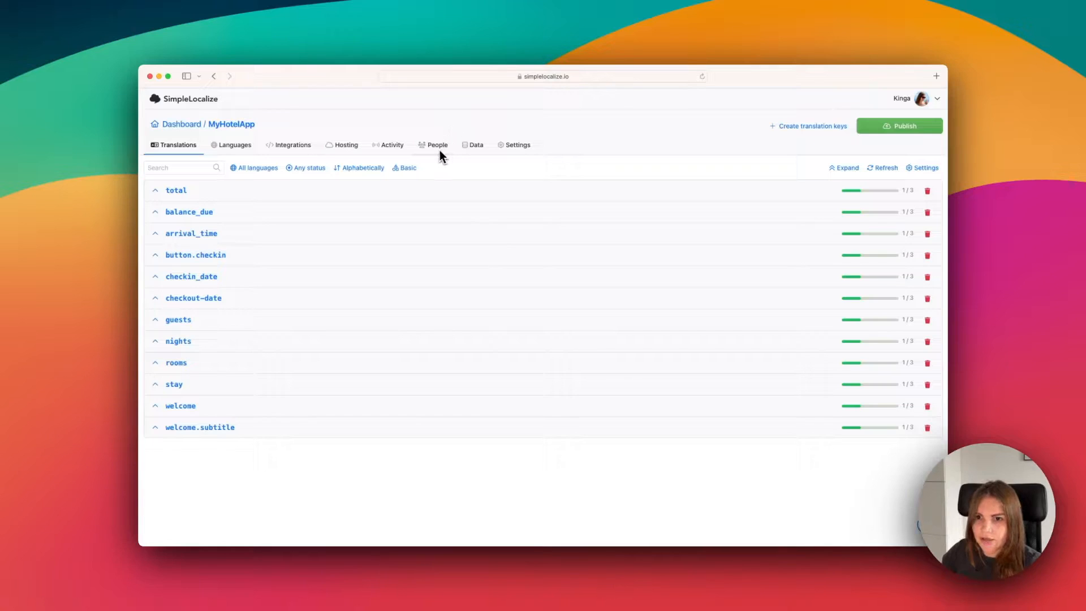
Create shareable invitation links for administrators and translators of the MyHotelApp project, and close the link dialog.
click(439, 148)
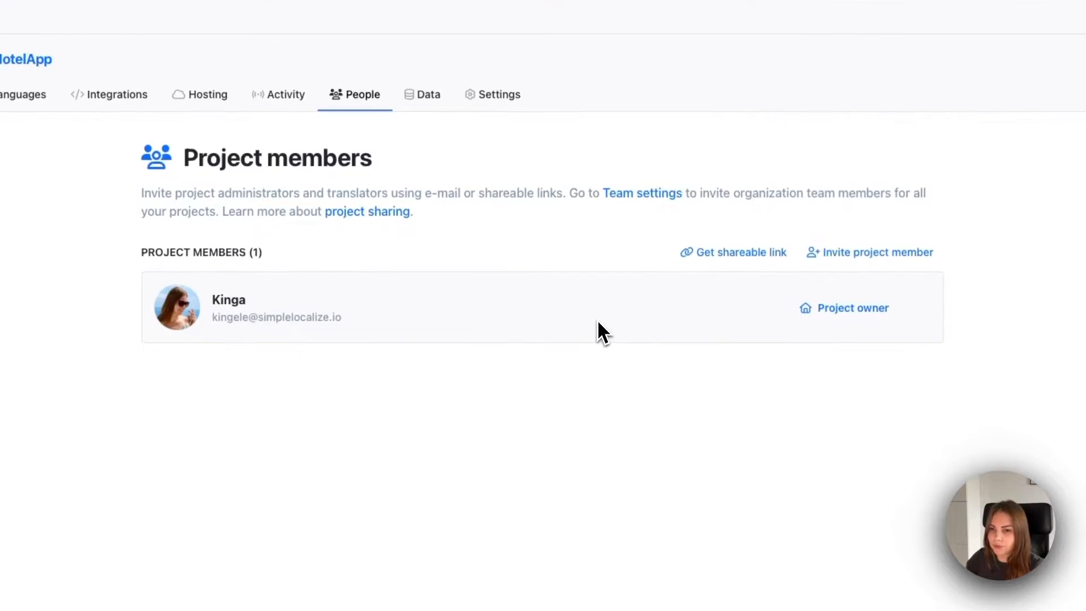
click(719, 257)
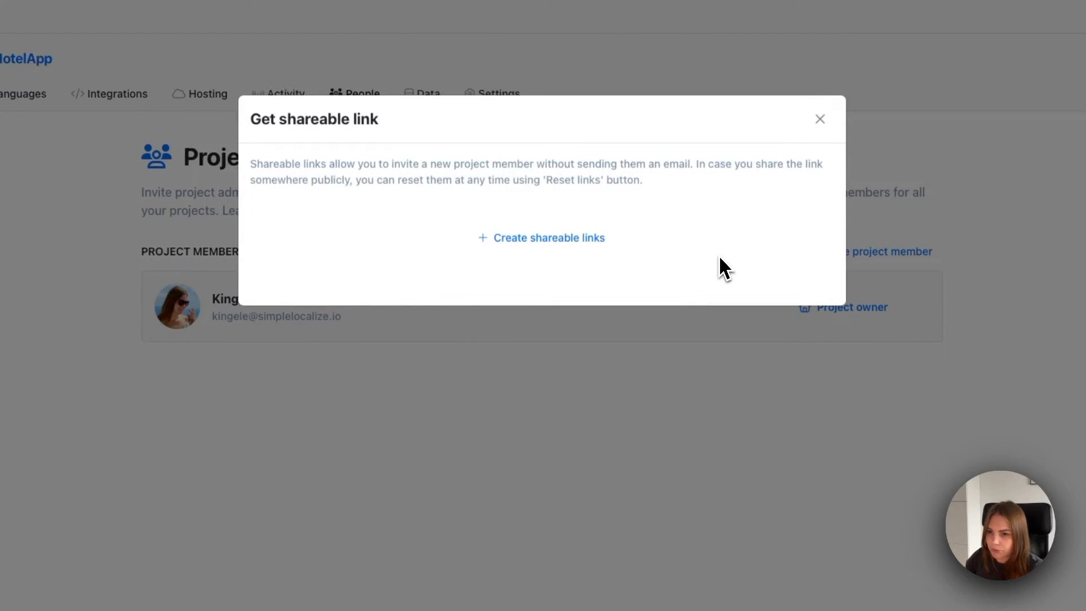
click(560, 249)
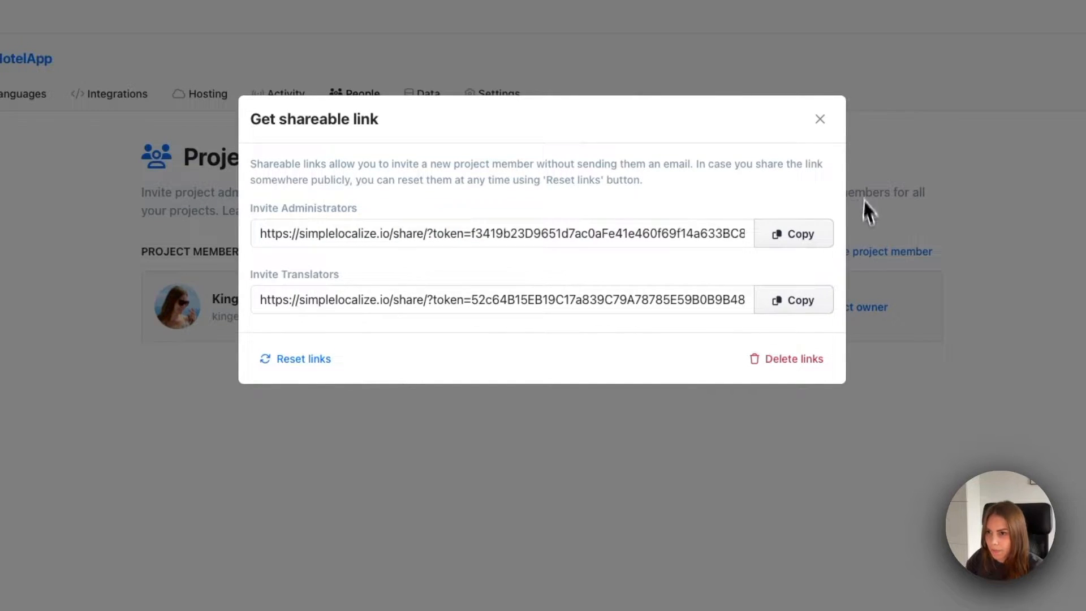
click(820, 120)
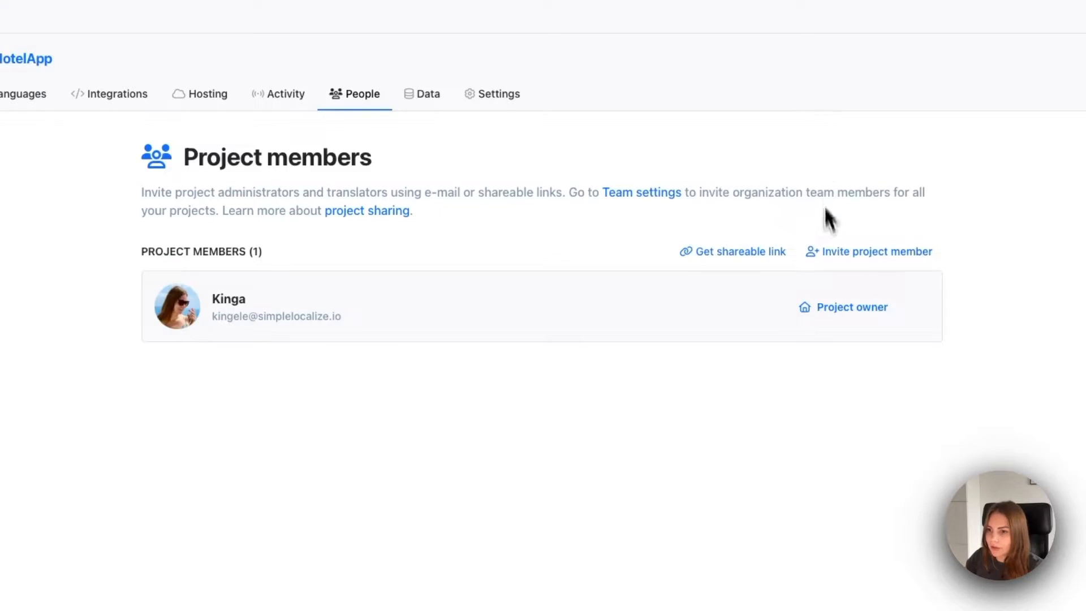
Examine the project member invitation options for the Translator role, including permissions and language access, without sending an invitation.
click(844, 250)
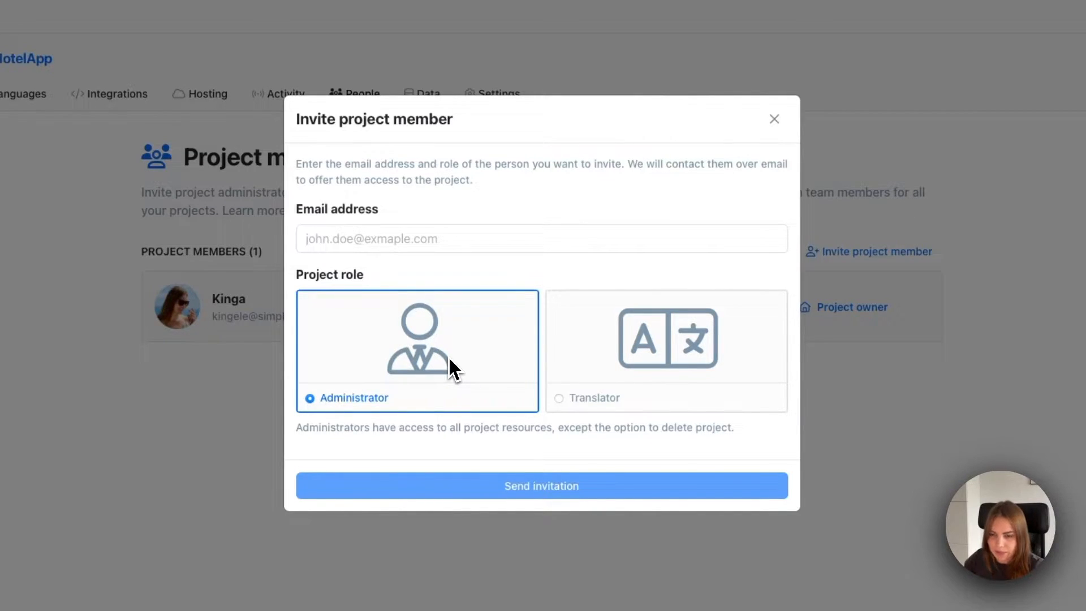
click(650, 356)
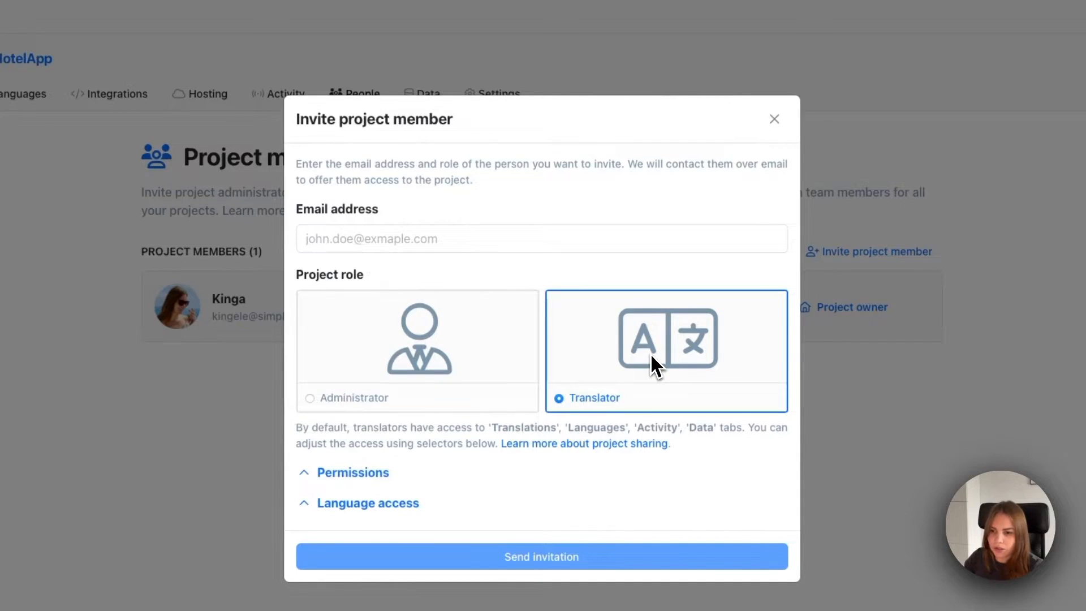
click(382, 472)
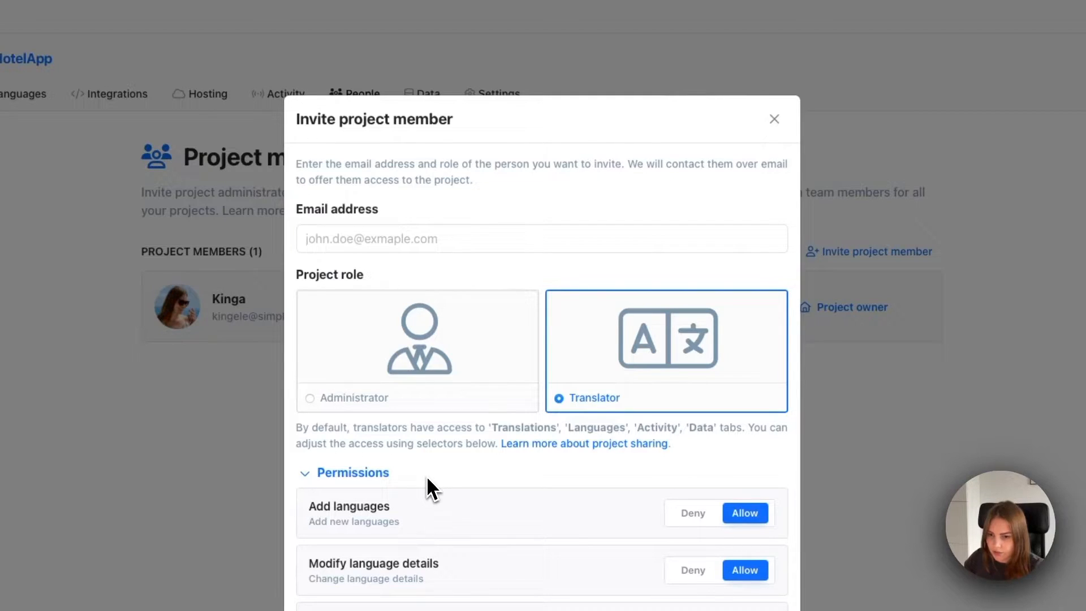
click(378, 473)
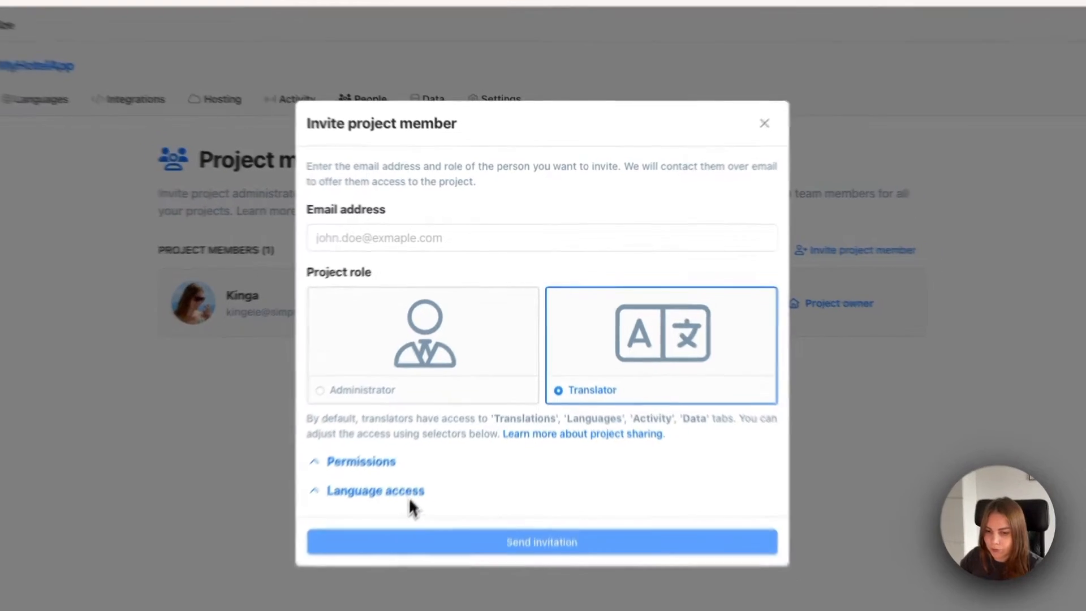
click(400, 503)
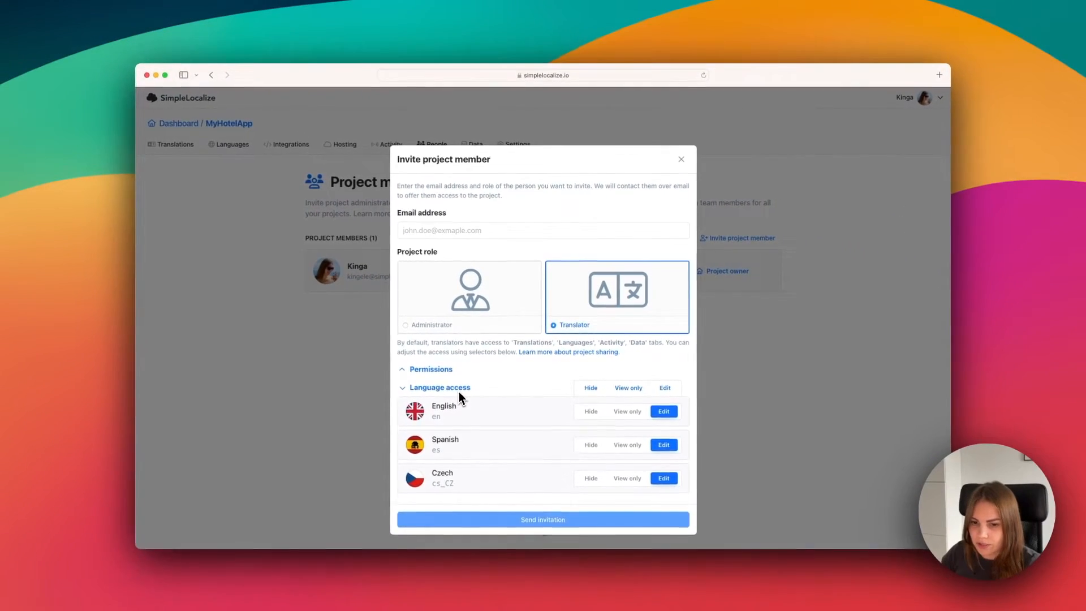
click(459, 390)
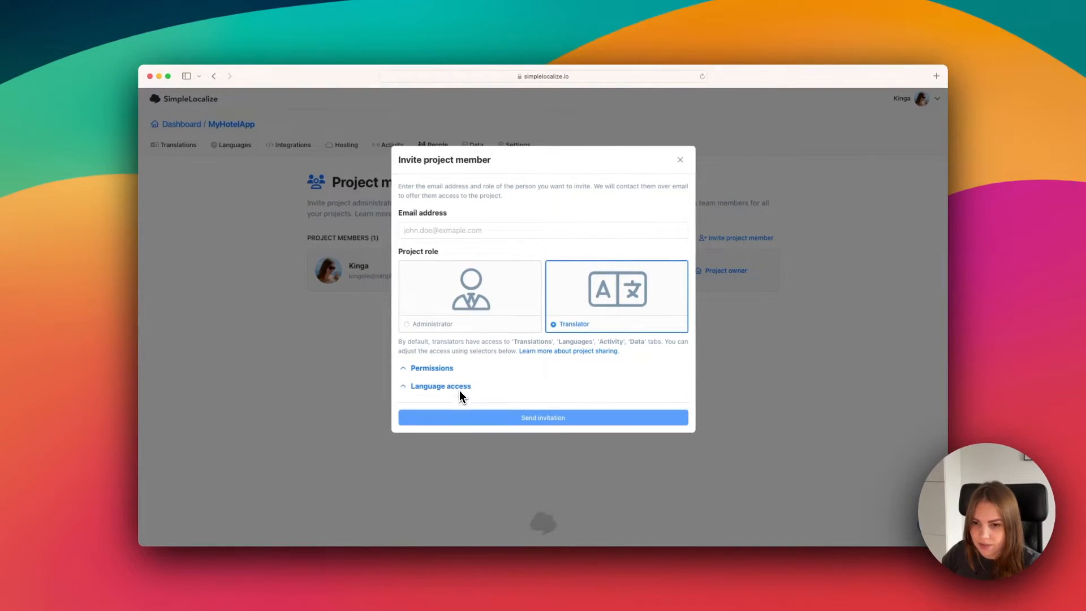
click(680, 161)
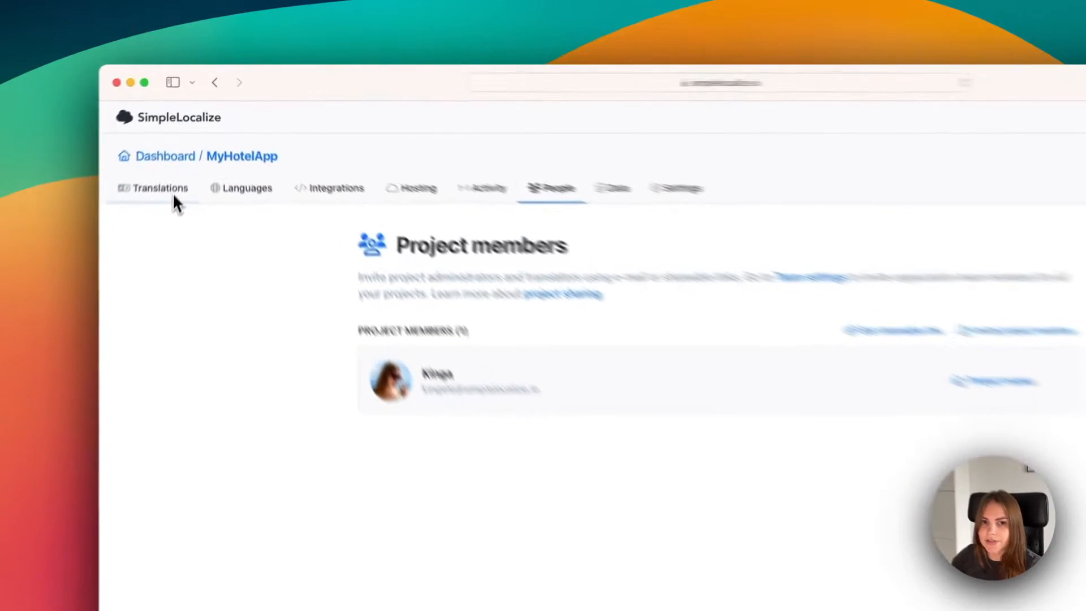
Return to the translations, enter "Total" as the Spanish translation of the key total, and continue to the next key.
click(186, 148)
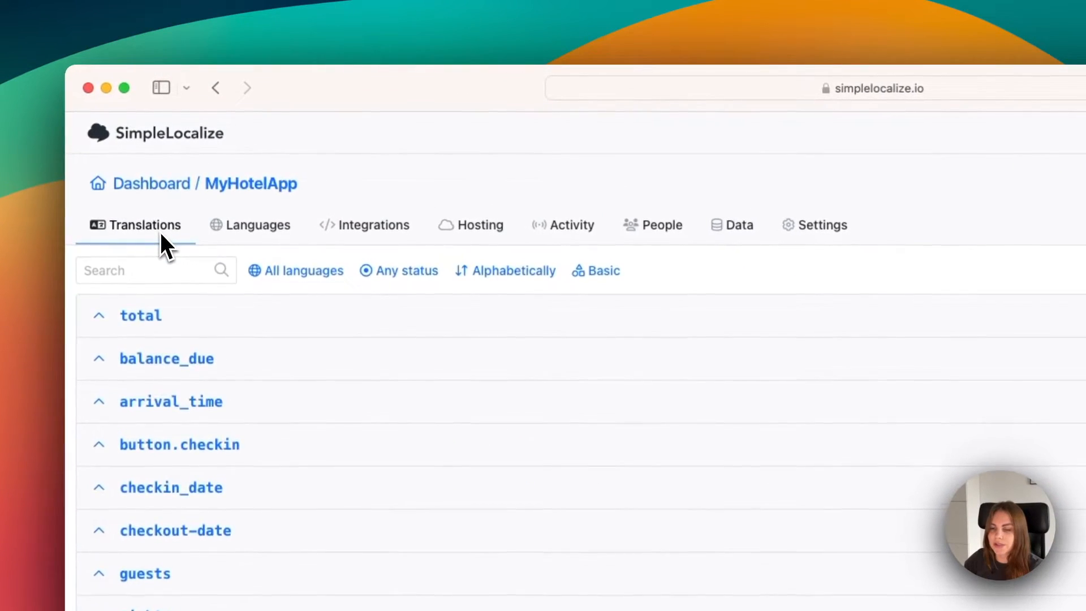
click(648, 249)
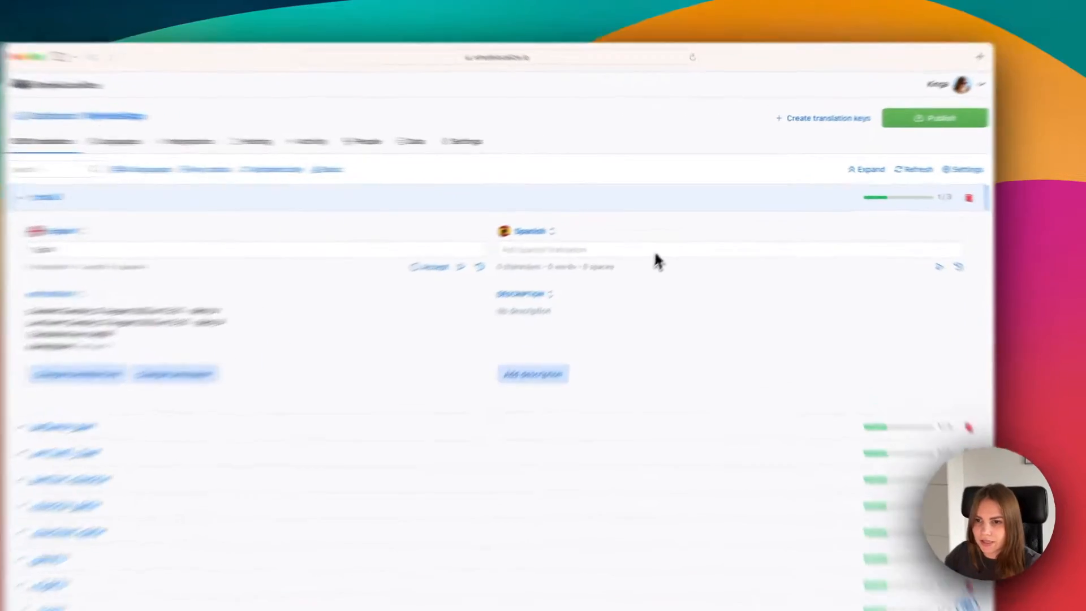
click(655, 254)
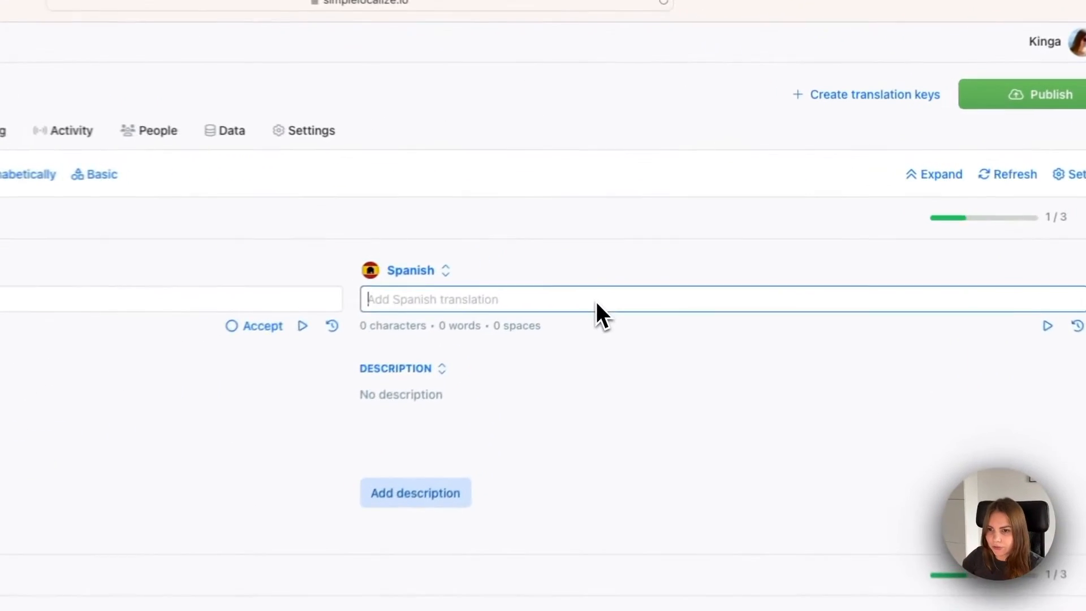
text(Total)
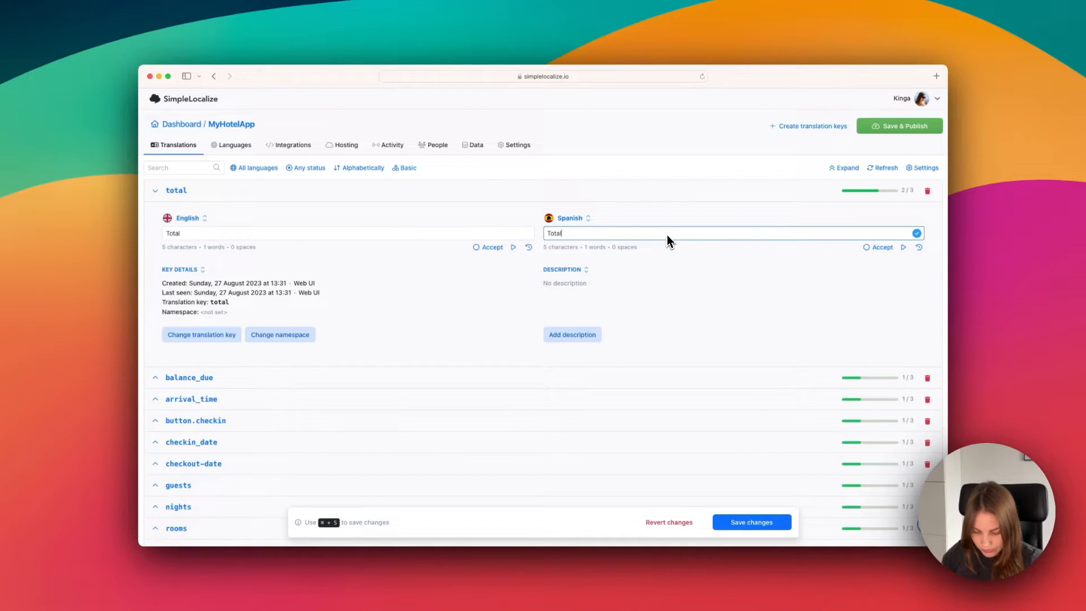
key(super+Return)
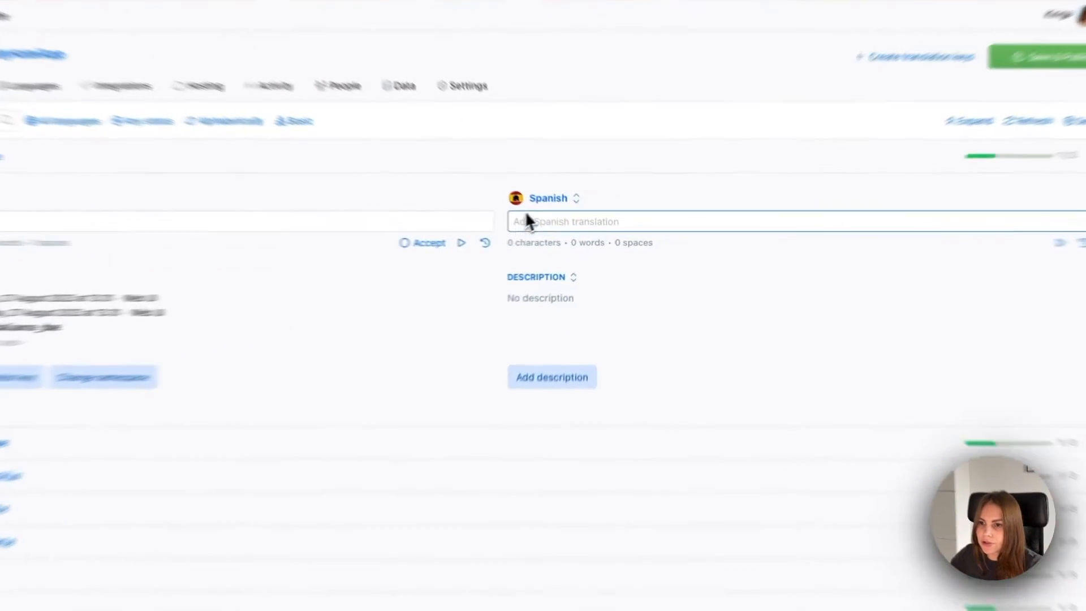
Add the description "test" to the balance_due translation key and save it.
click(567, 219)
click(523, 187)
click(565, 183)
click(630, 178)
click(542, 416)
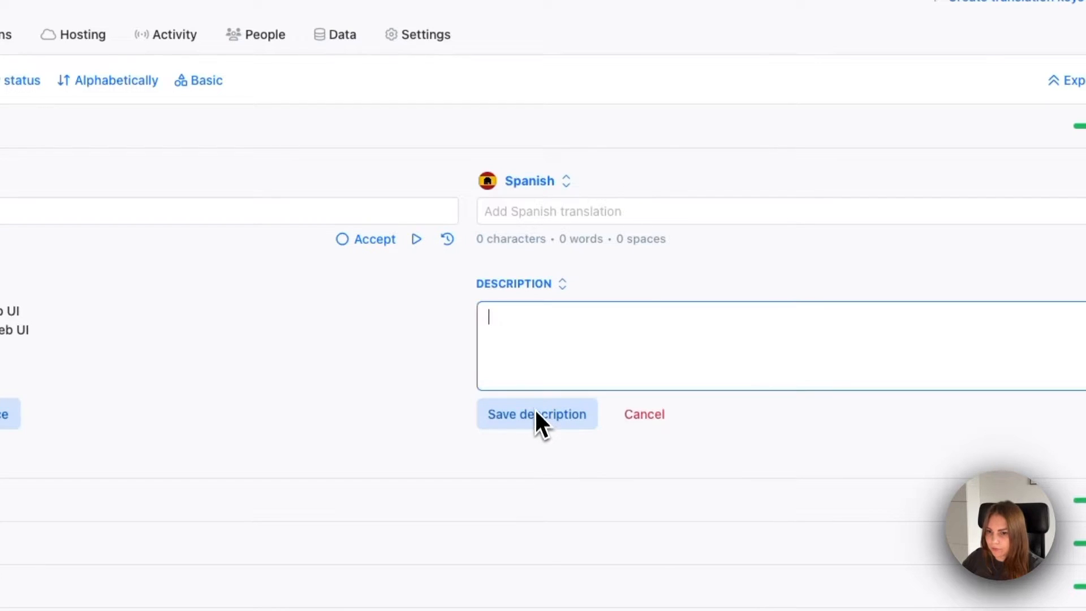
text(test)
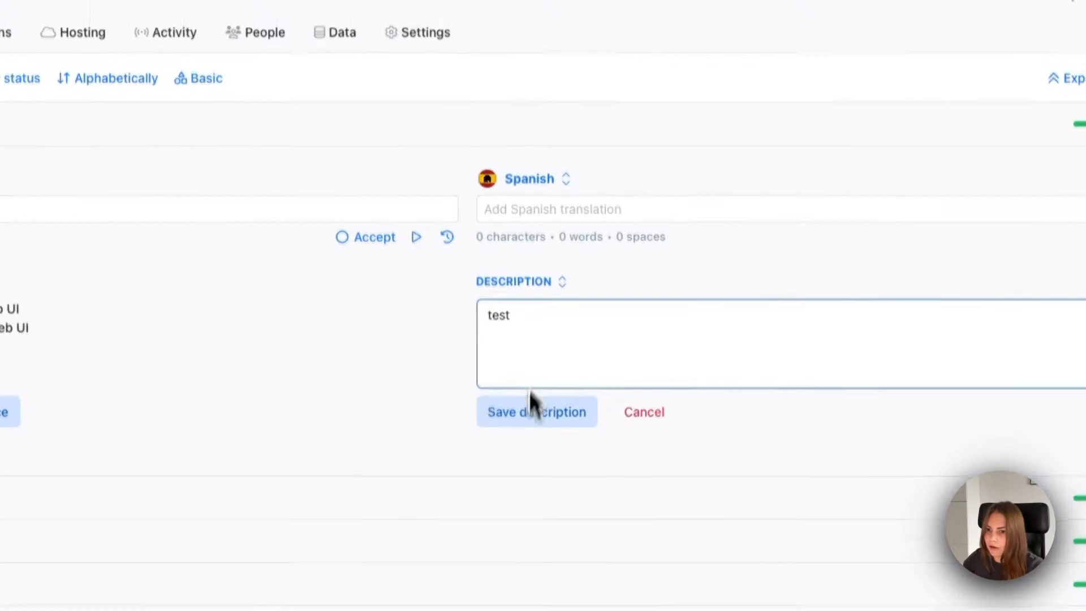
click(511, 313)
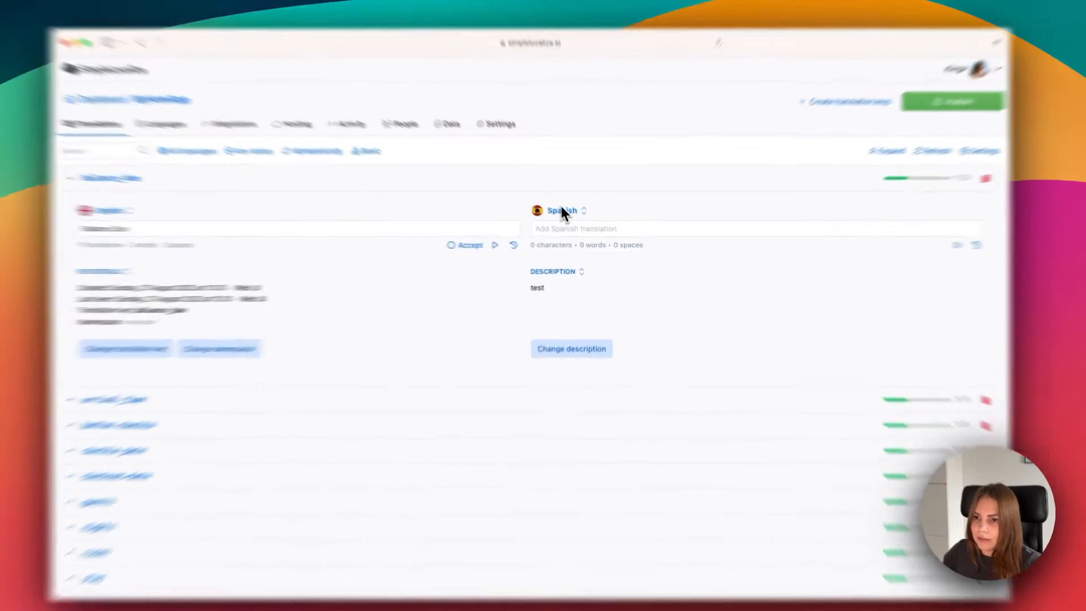
Show the Screenshot section in place of the description for the balance_due key.
click(569, 219)
click(589, 288)
click(419, 231)
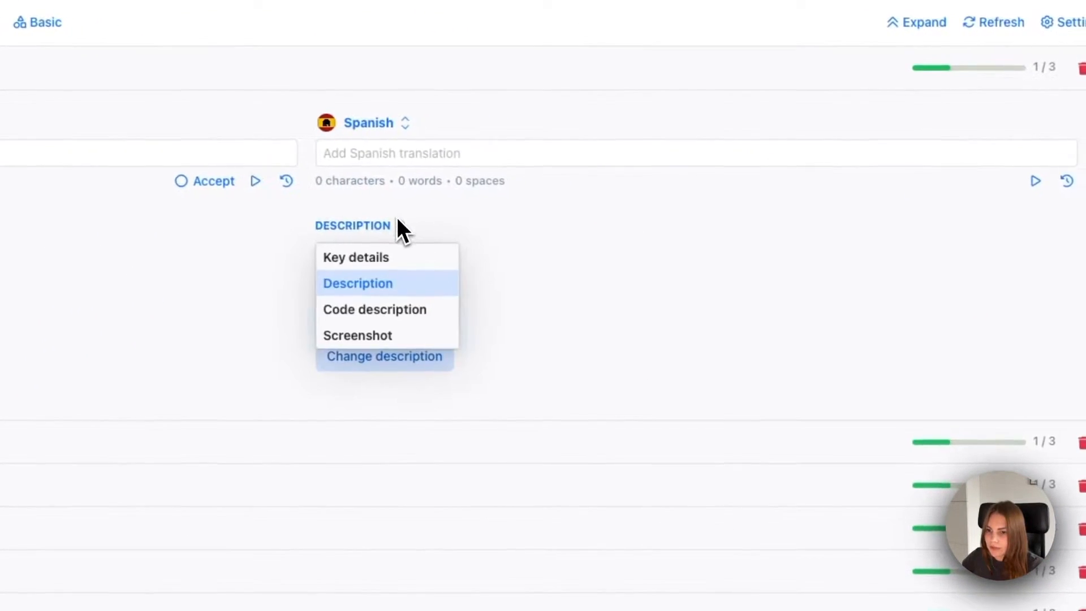
click(417, 341)
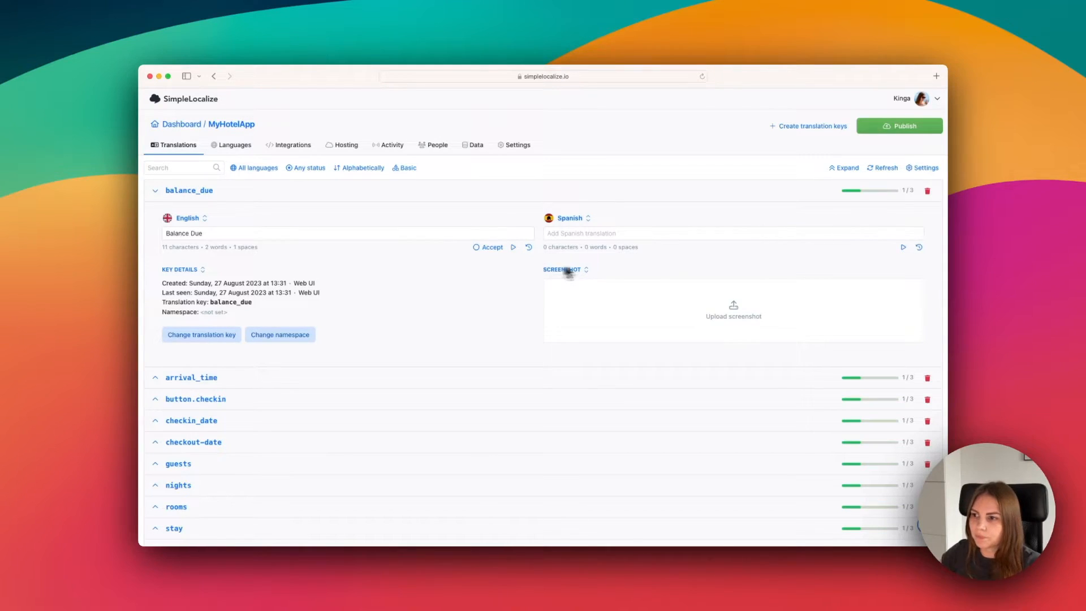
Set the editor's row view to All translations, and try the Bigger input size before restoring Smaller.
click(921, 169)
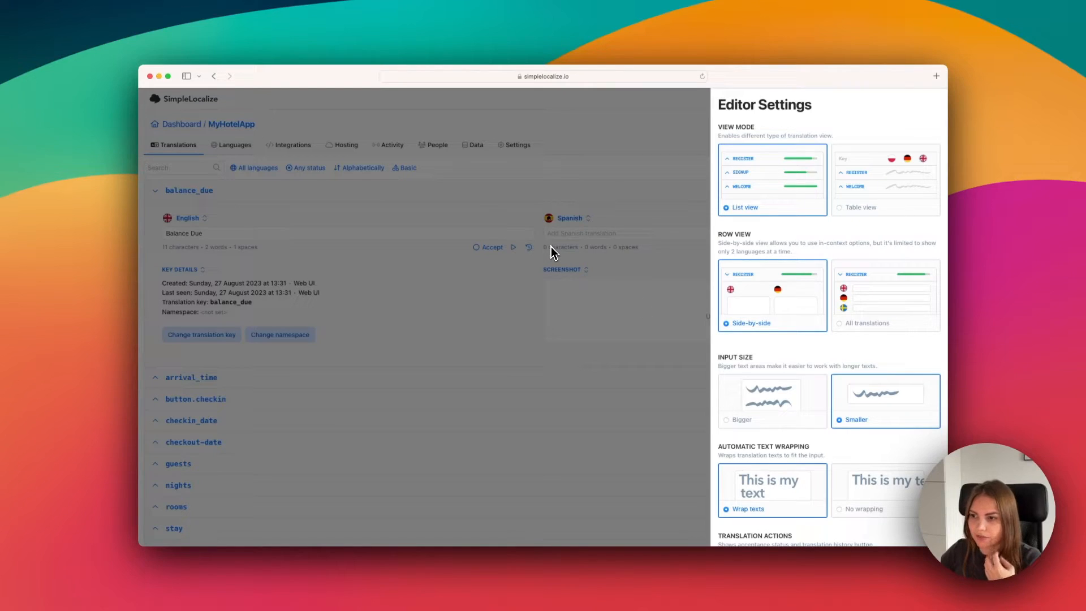
click(881, 302)
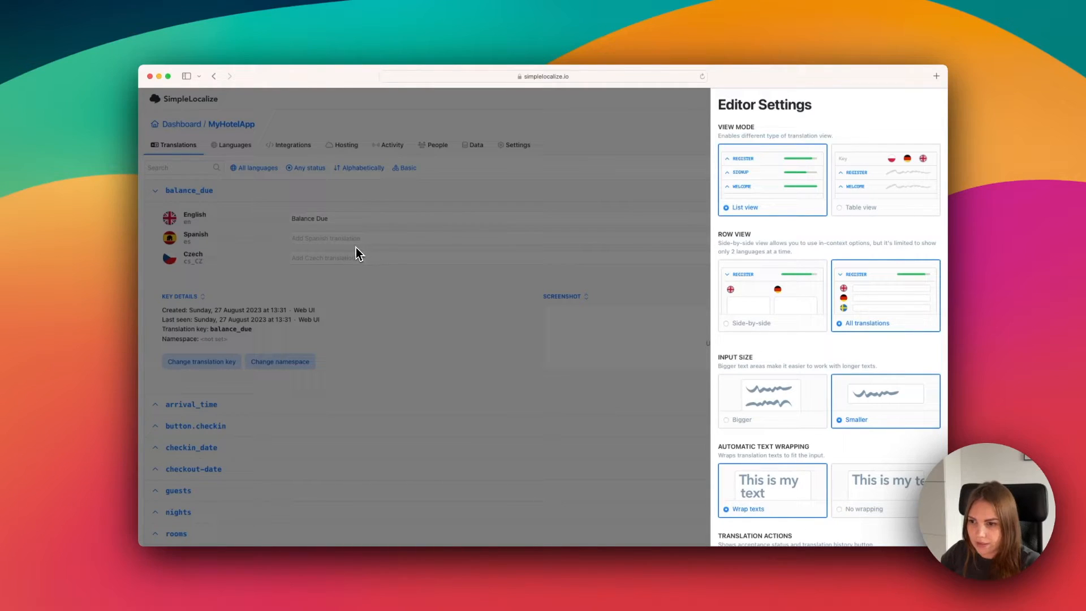
click(781, 408)
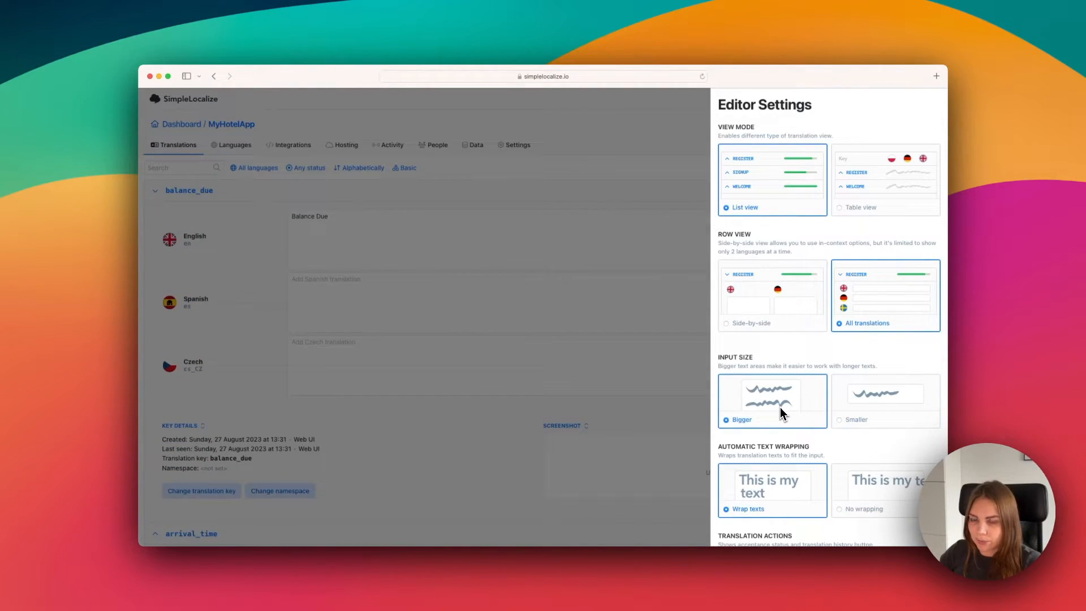
click(882, 423)
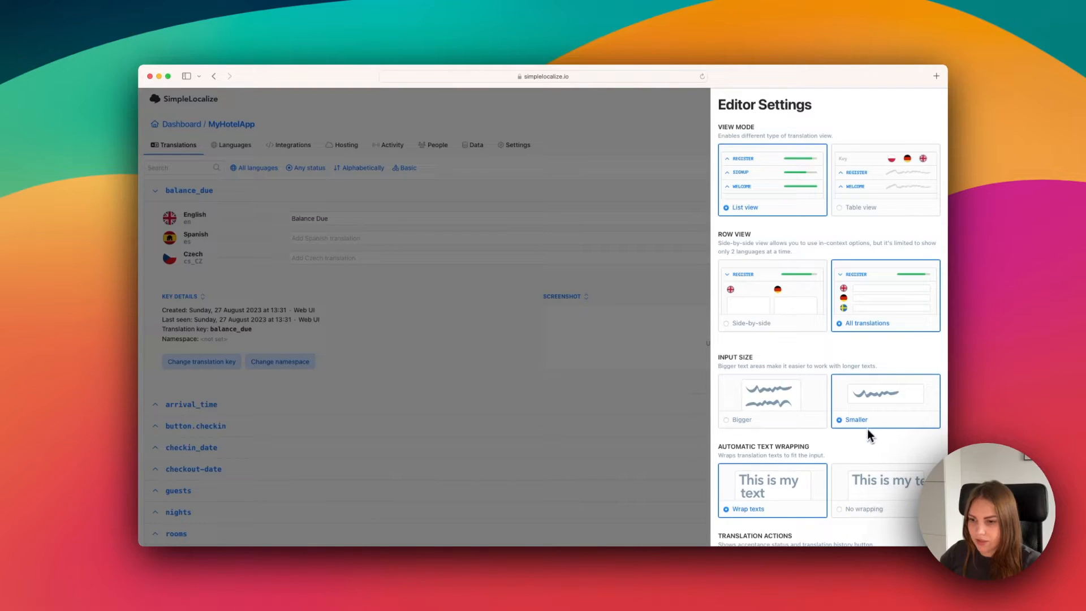
Review the remaining editor settings, switch the view mode to Table view and close the settings.
scroll(867, 432, down, 1)
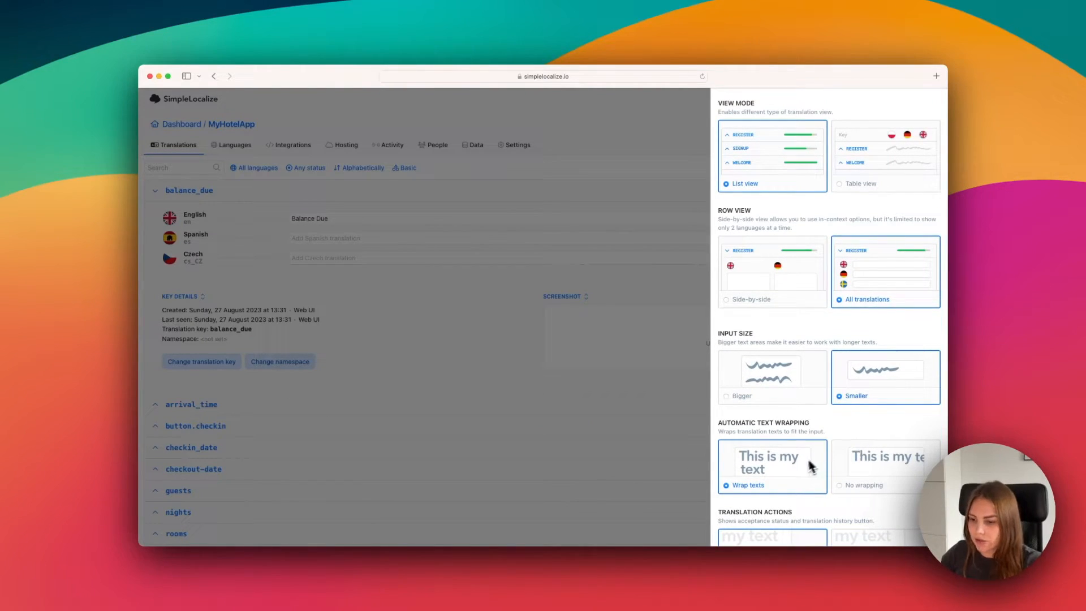
scroll(841, 464, down, 5)
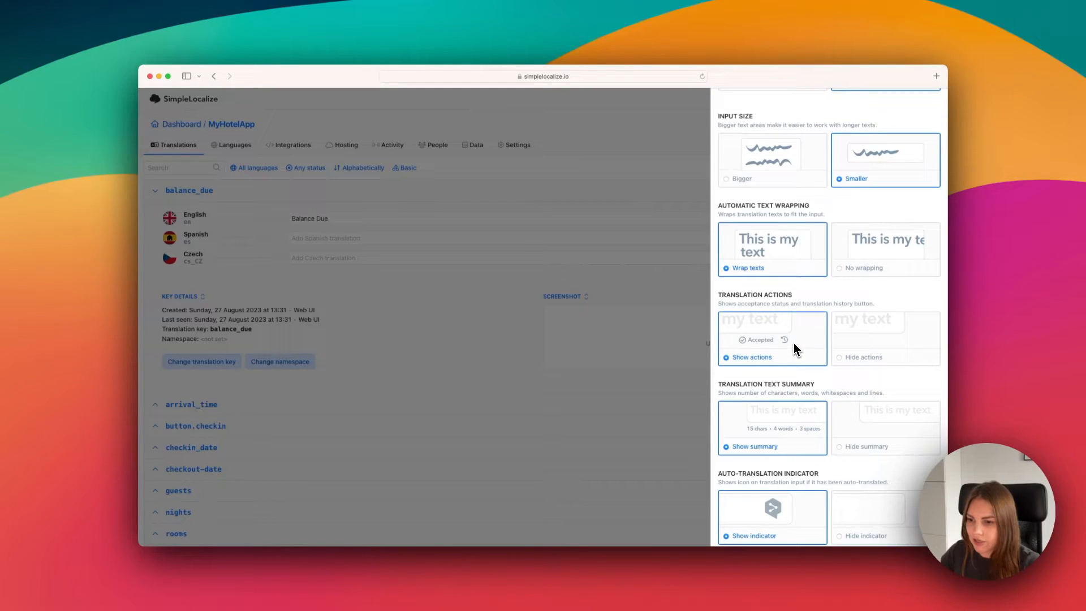
scroll(793, 343, down, 3)
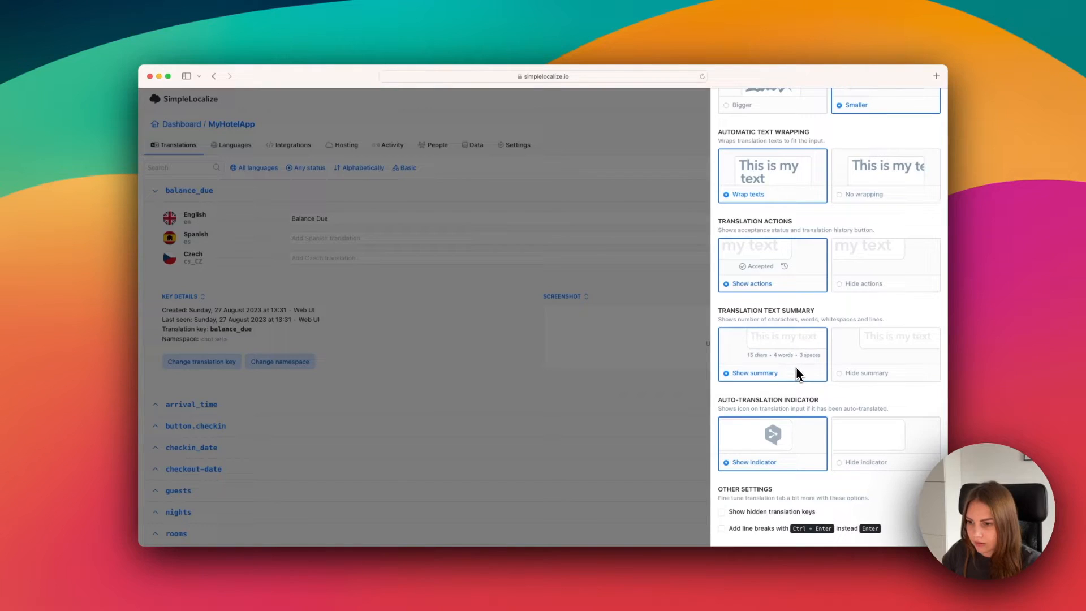
scroll(796, 373, up, 10)
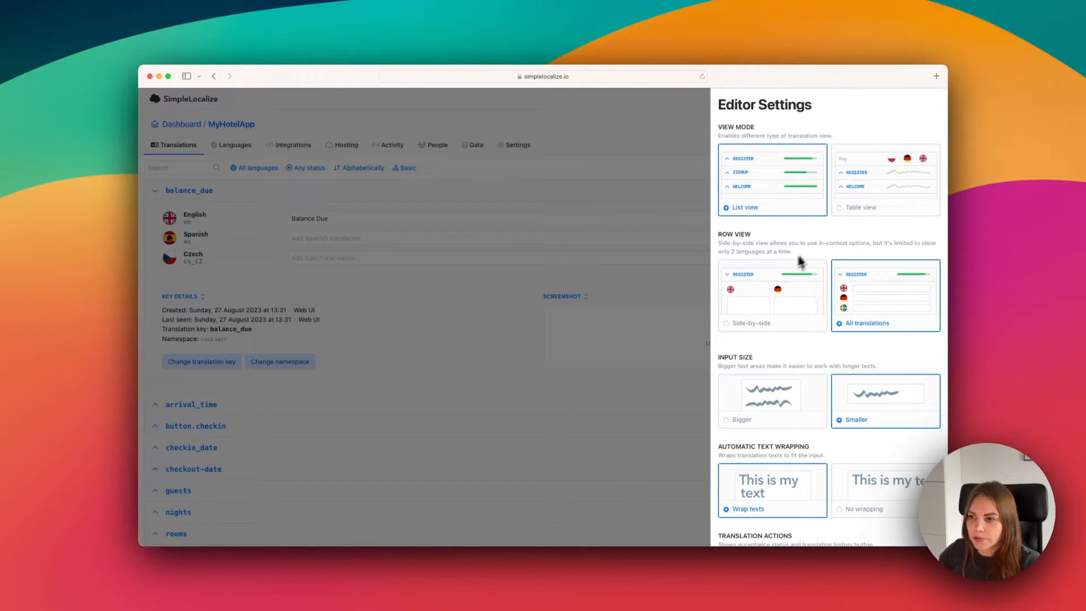
click(874, 187)
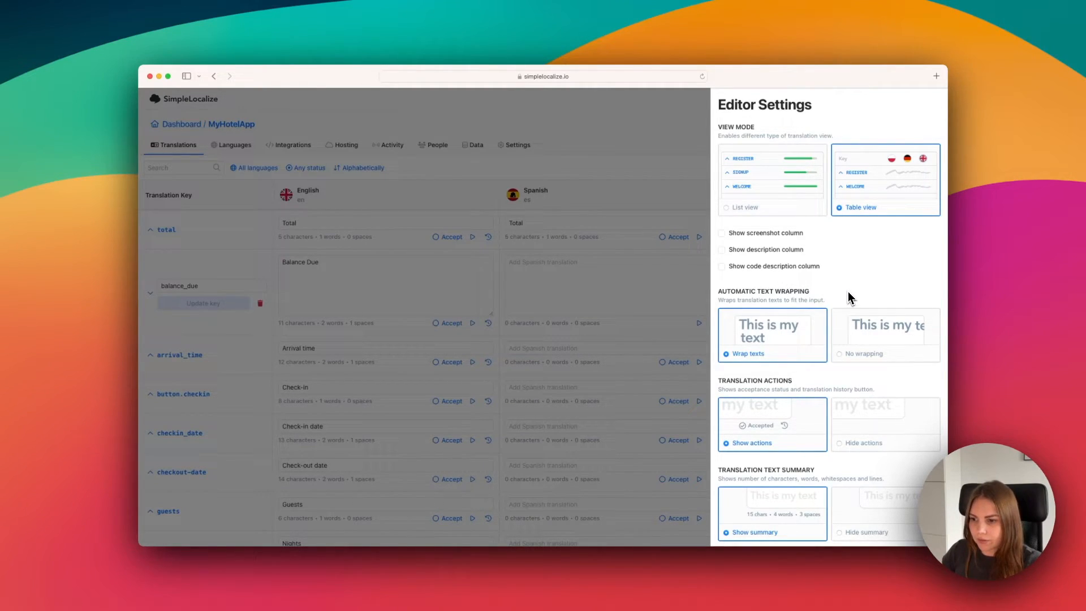
scroll(843, 314, down, 2)
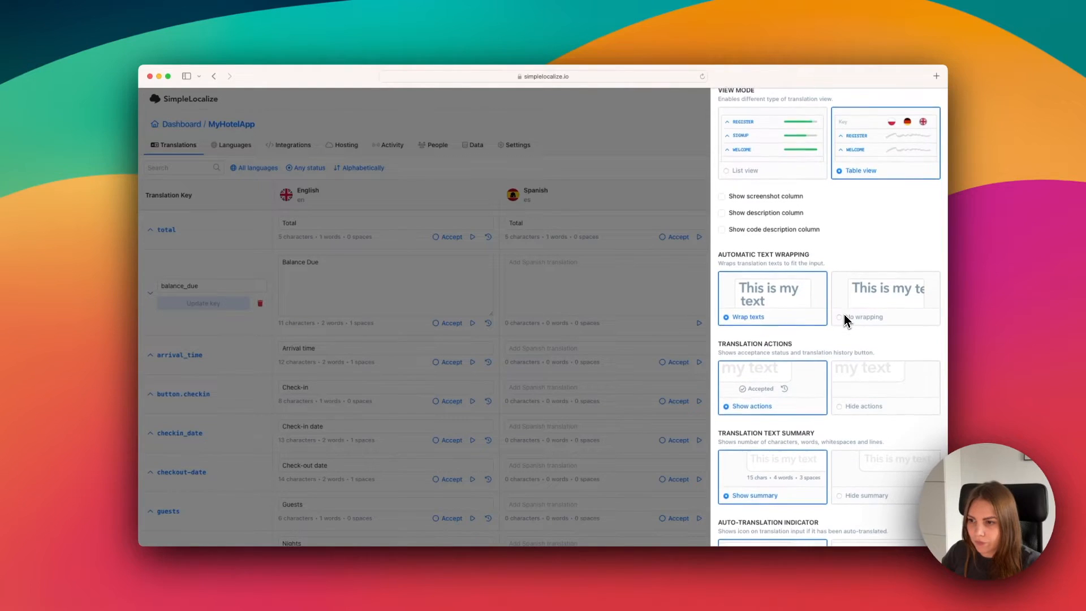
scroll(844, 320, up, 2)
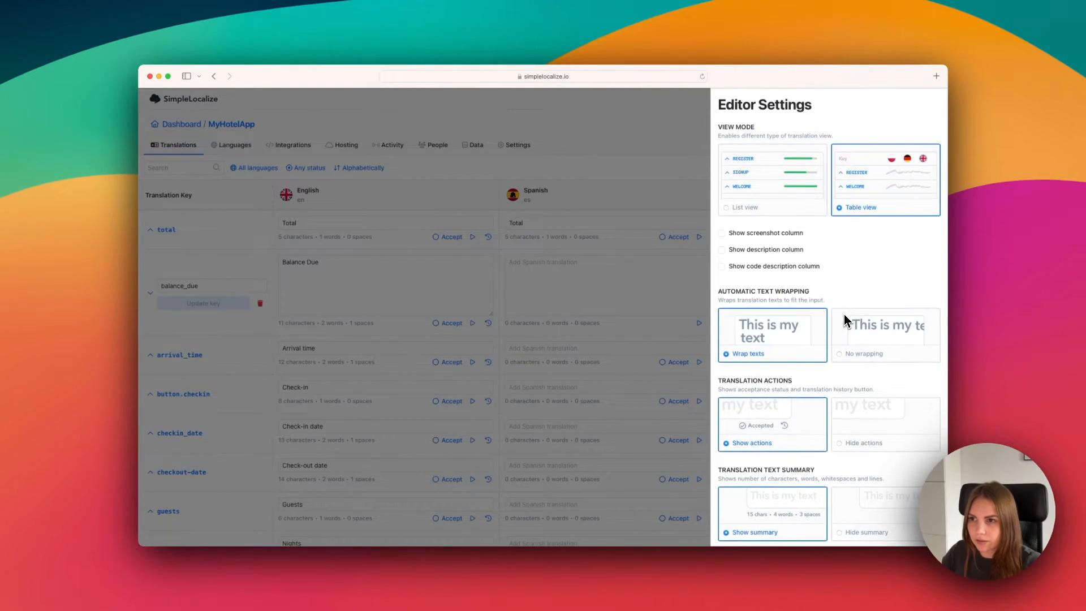
click(673, 178)
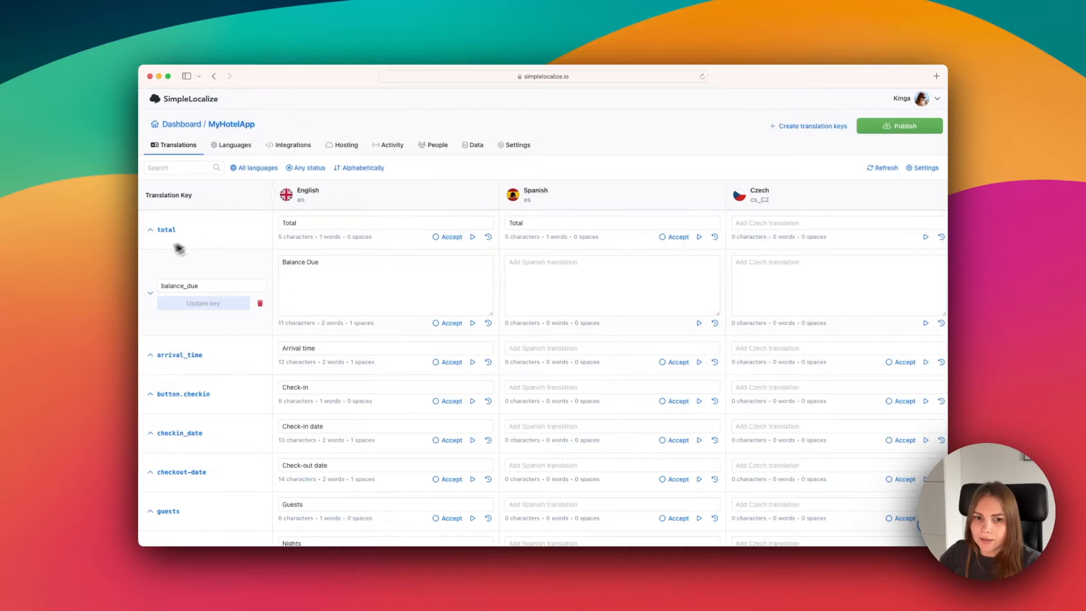
Collapse the balance_due key's details and limit the editor to the English and Spanish translations, leaving out Czech.
click(151, 293)
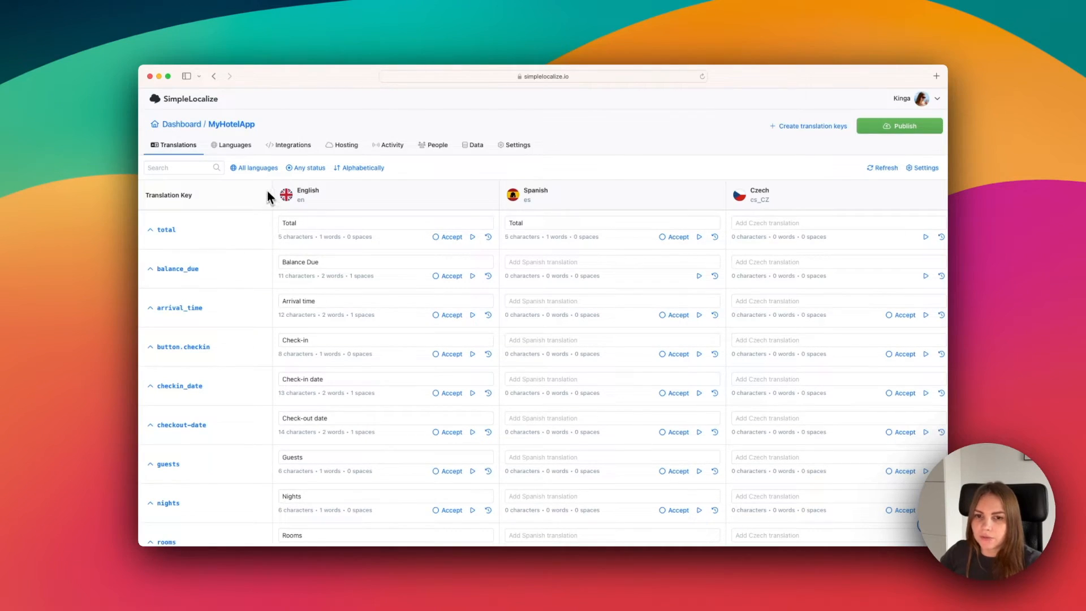
click(248, 168)
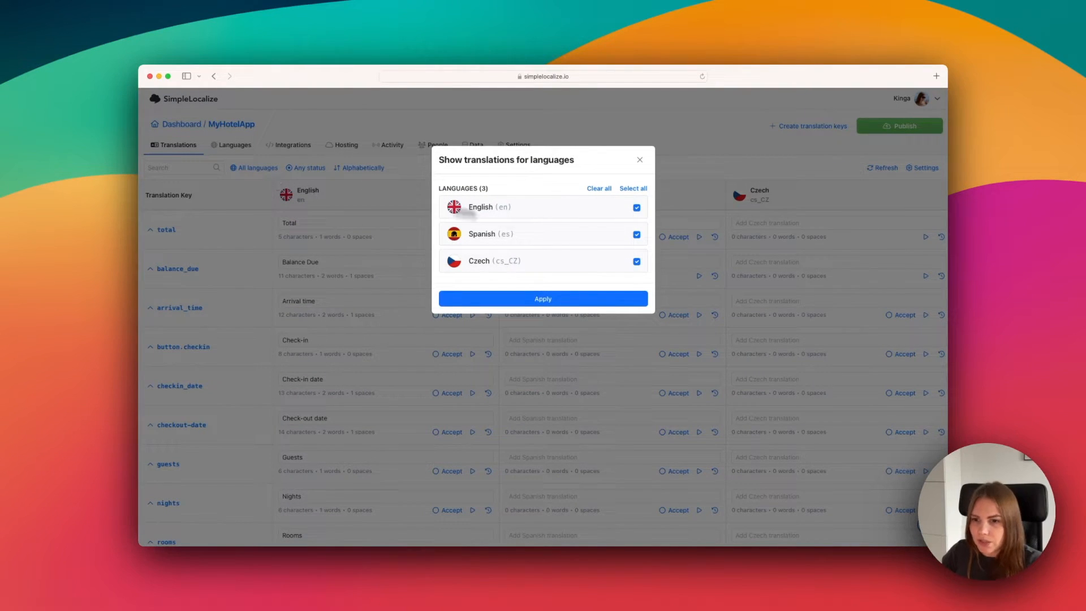
click(568, 266)
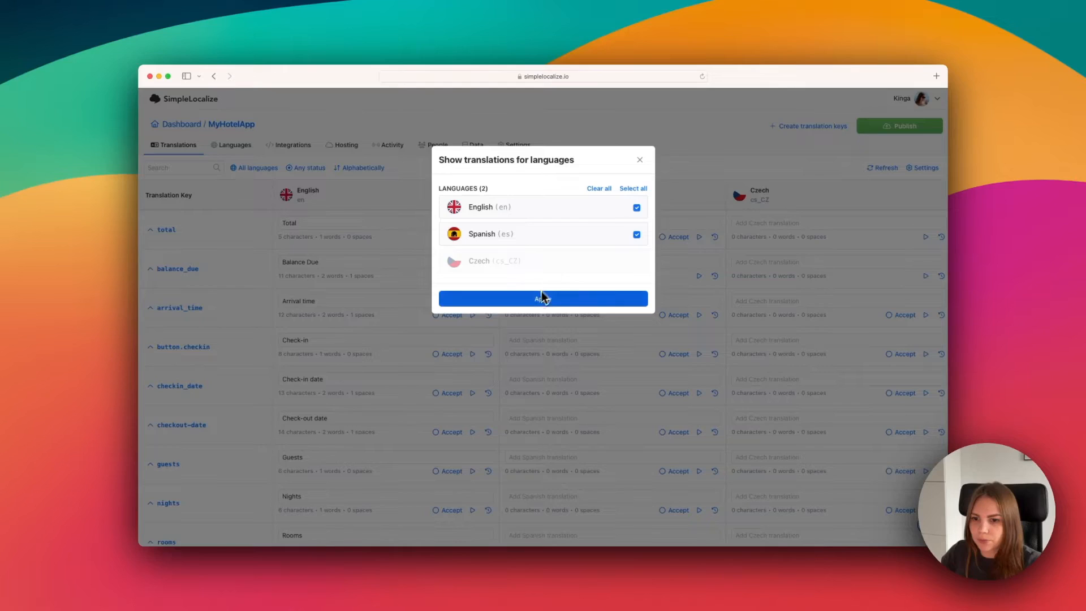
click(543, 298)
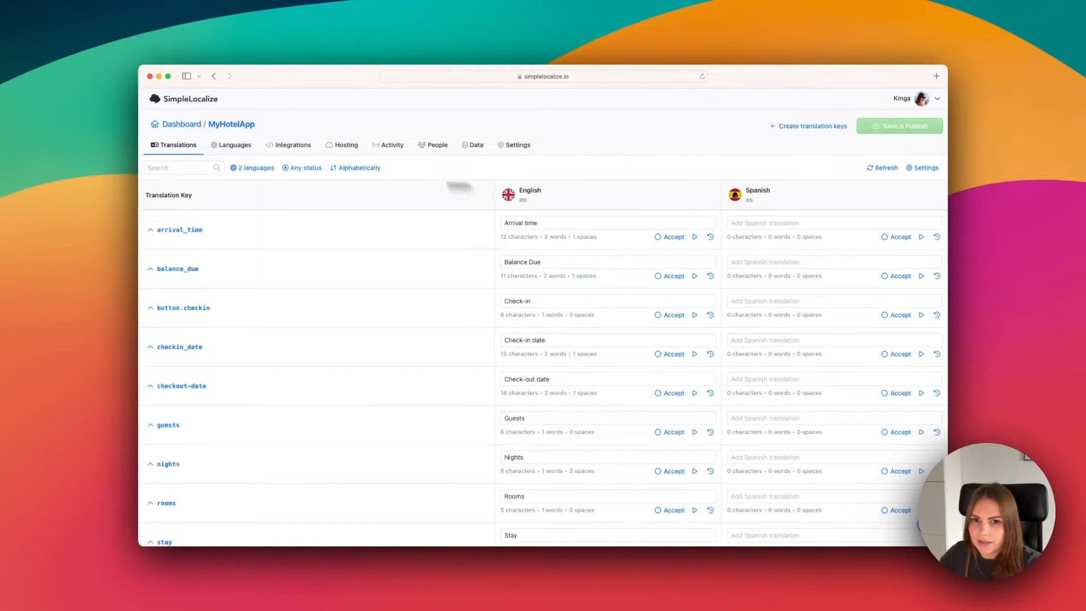
Review the available status filters and sort orders for the translation keys without changing either.
click(291, 170)
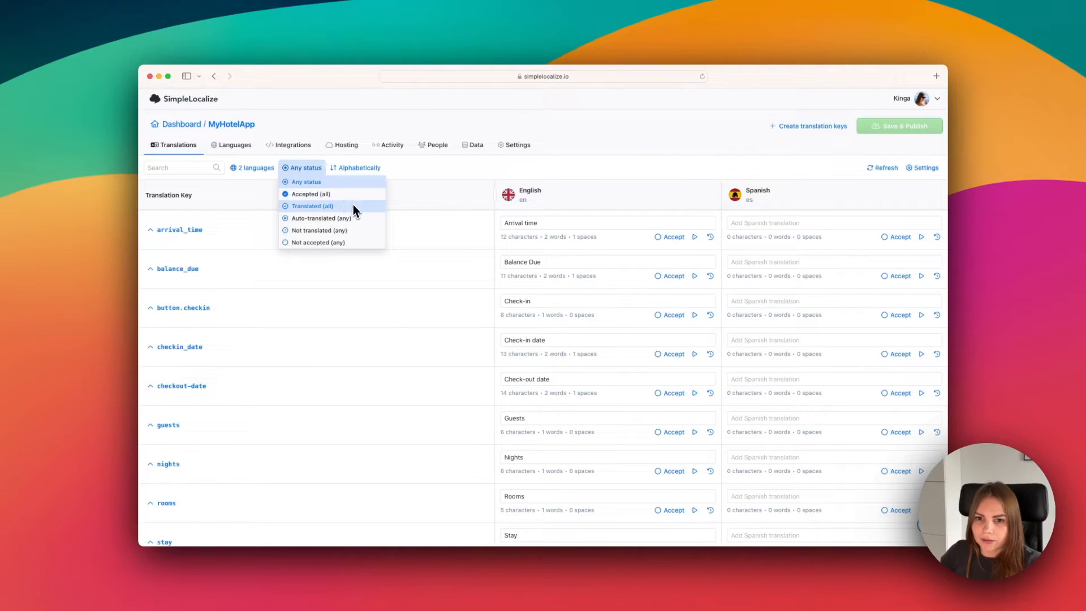
click(371, 166)
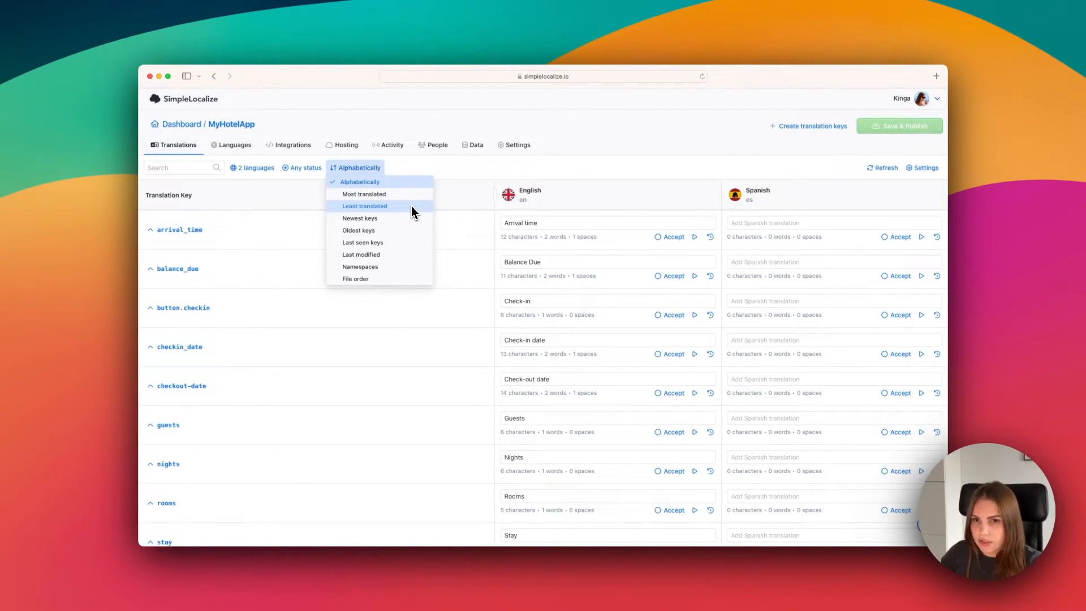
click(443, 172)
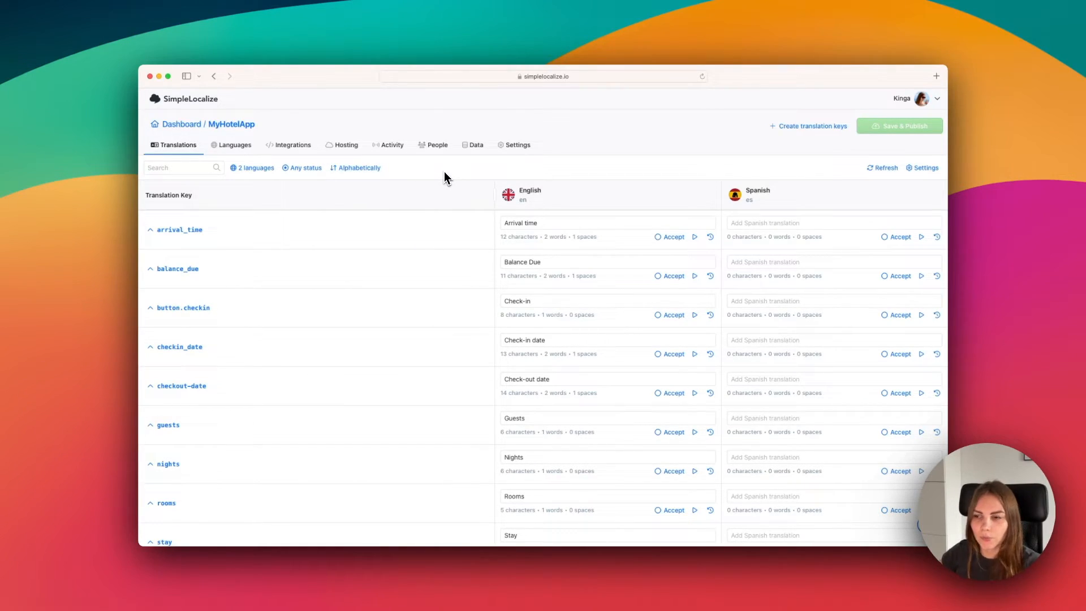
Switch the translation editor's view mode to List view and close the editor settings.
click(922, 171)
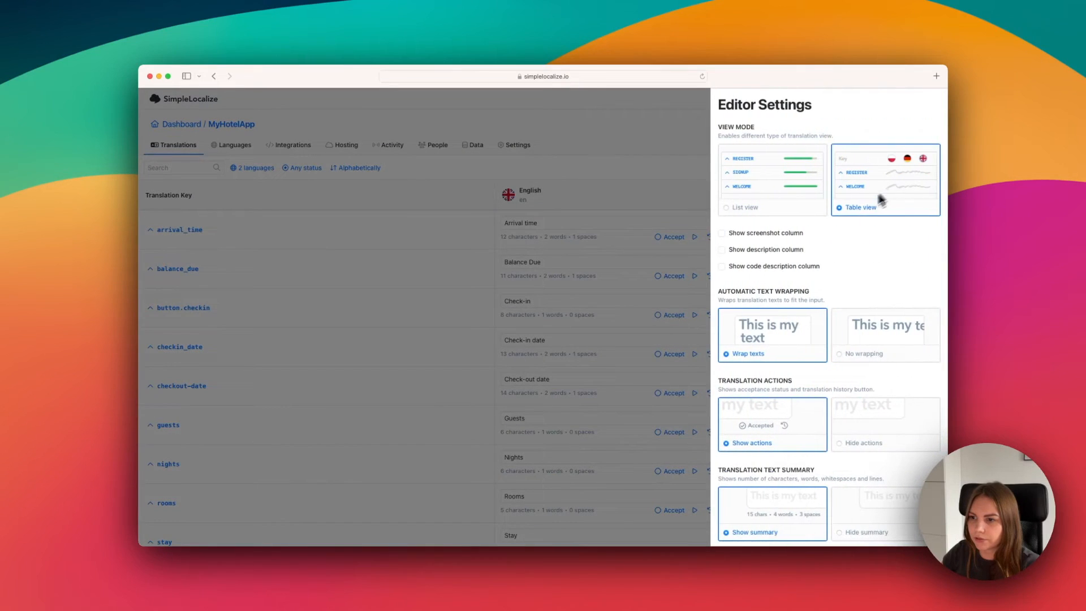
click(791, 180)
click(632, 165)
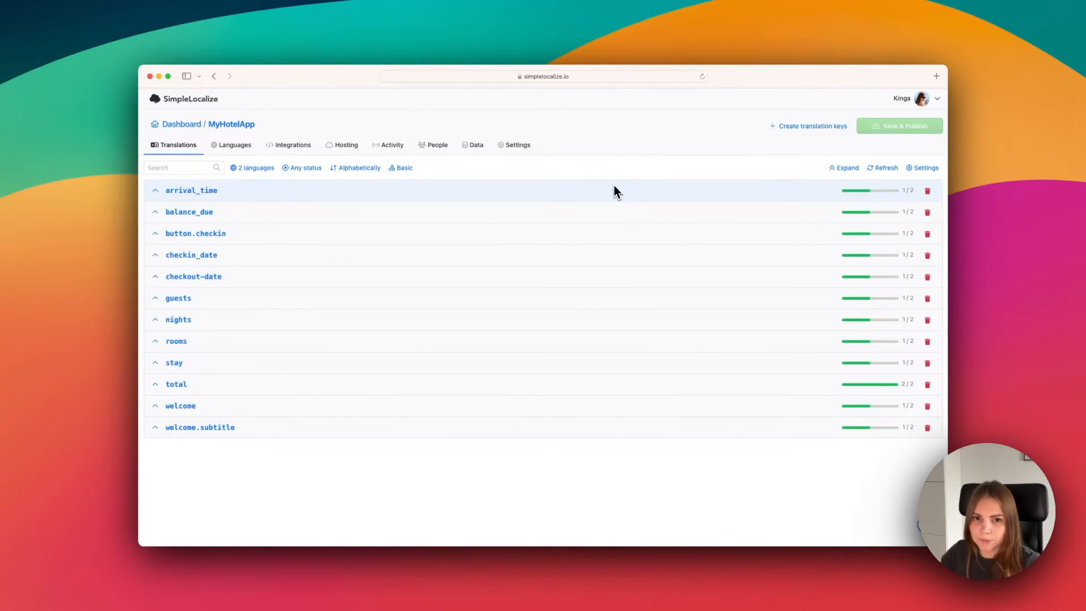
Select the arrival_time, balance_due, checkin_date and checkout-date keys, and review the bulk actions offered for them.
super+click(547, 195)
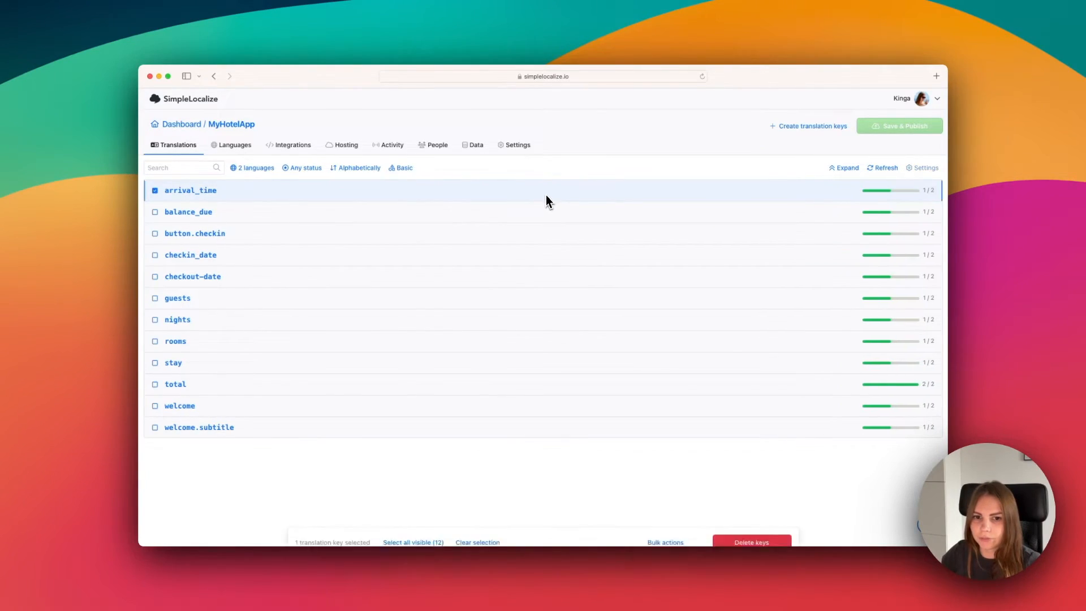
super+click(552, 213)
super+click(540, 252)
super+click(544, 277)
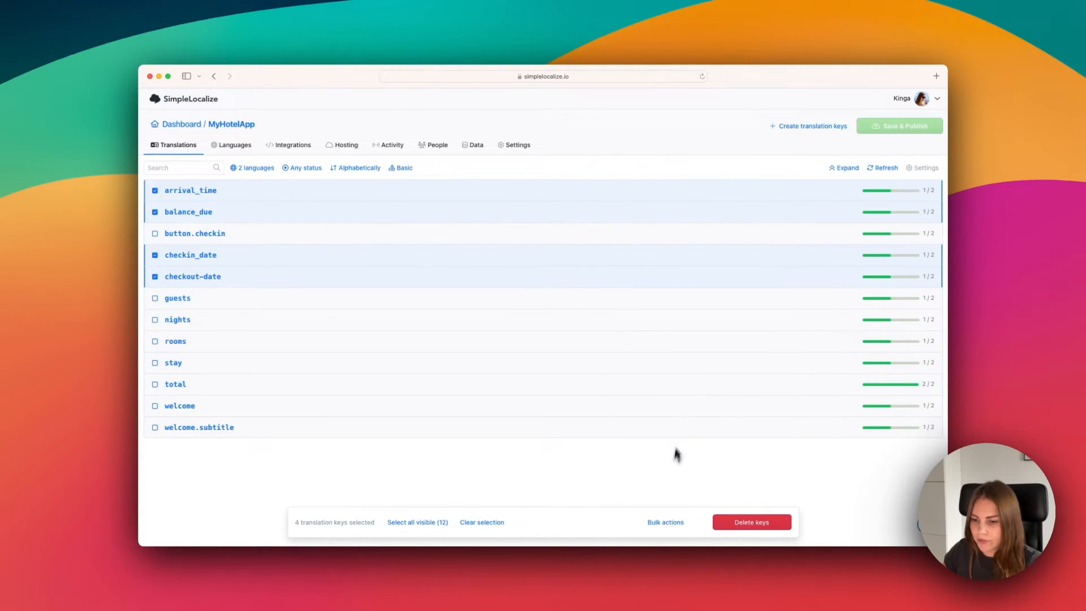
click(666, 522)
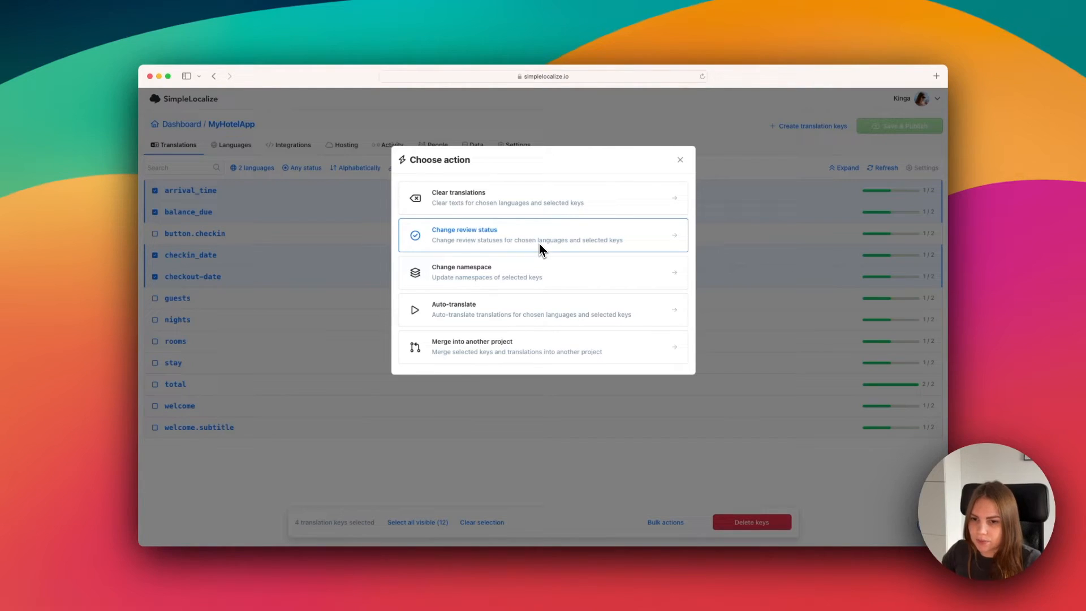
key(Down)
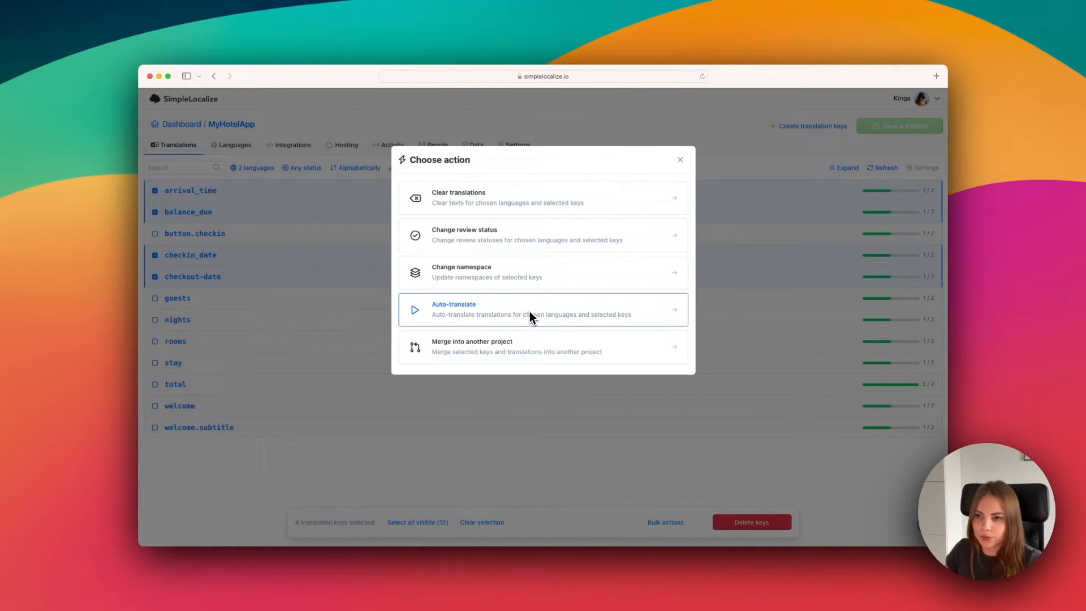
click(681, 160)
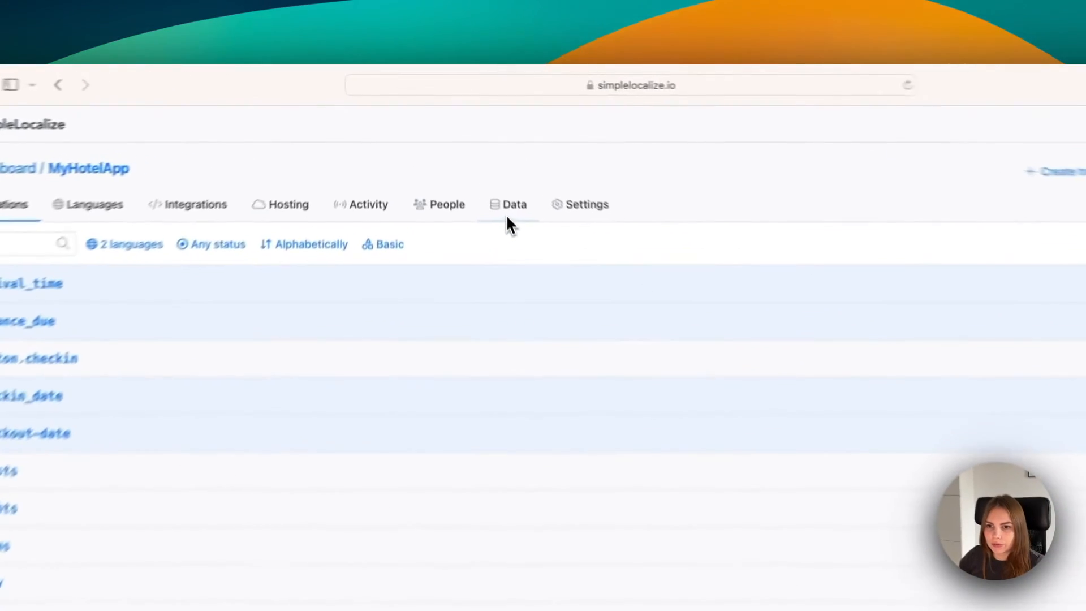
Look over the project's data export and import options, and examine the Editor environment's figures in translation hosting.
click(473, 146)
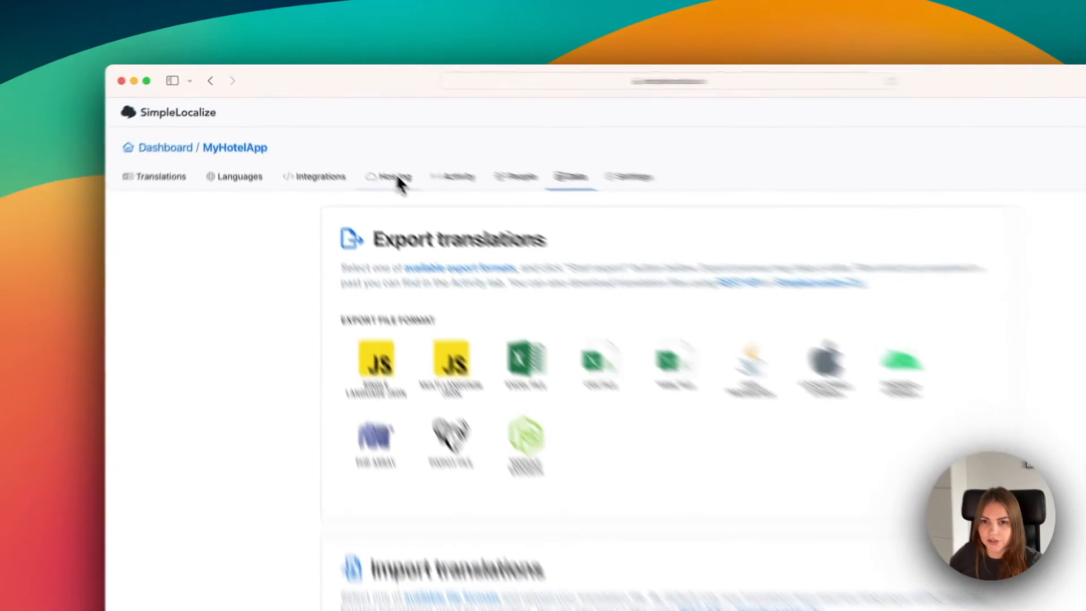
click(343, 144)
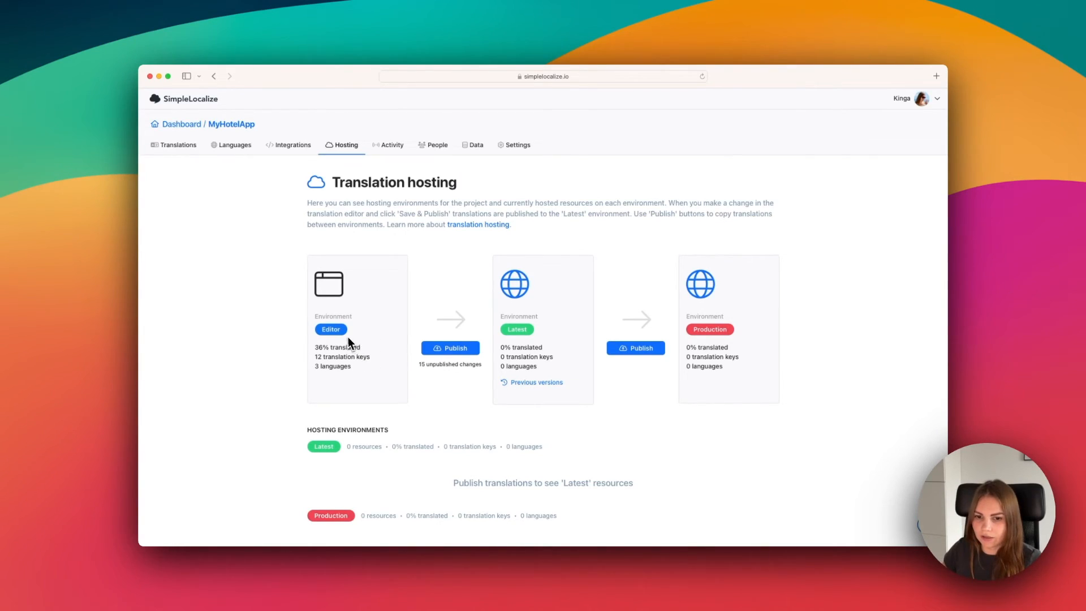
drag(317, 348, 350, 372)
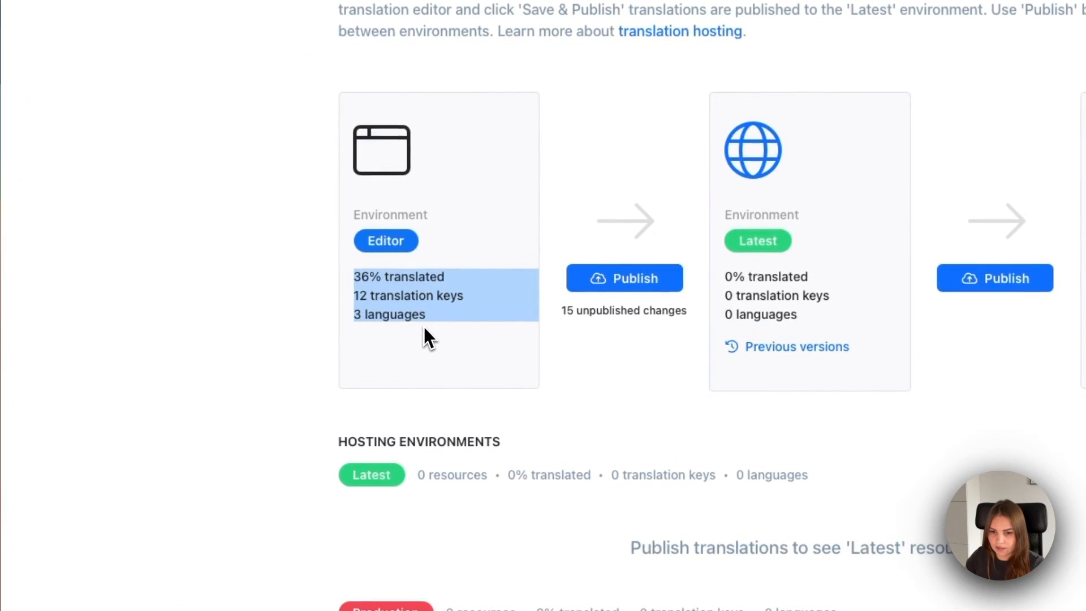
drag(424, 327, 426, 321)
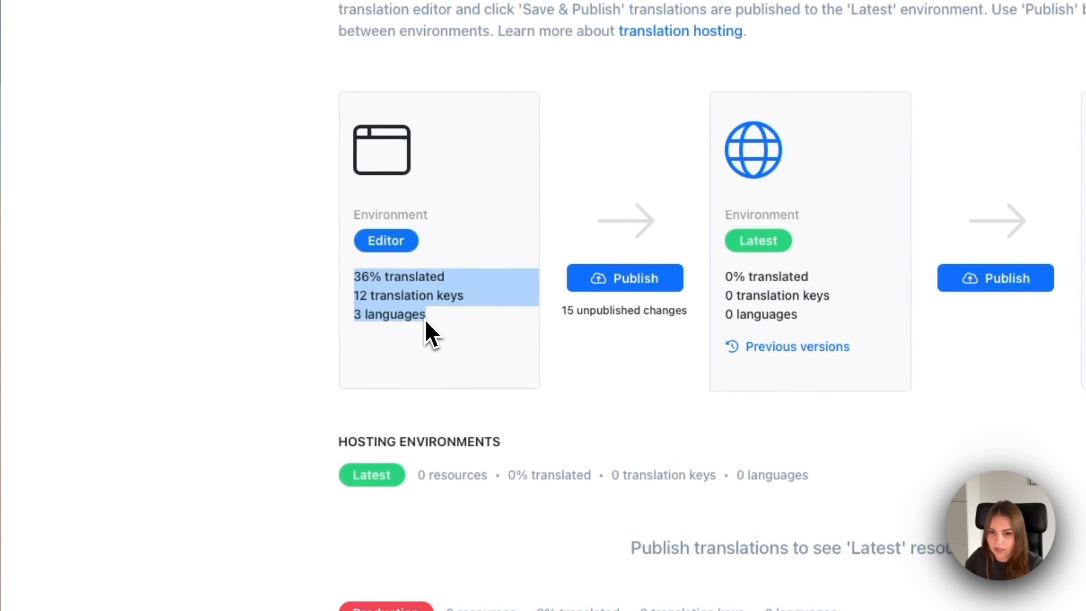
click(425, 320)
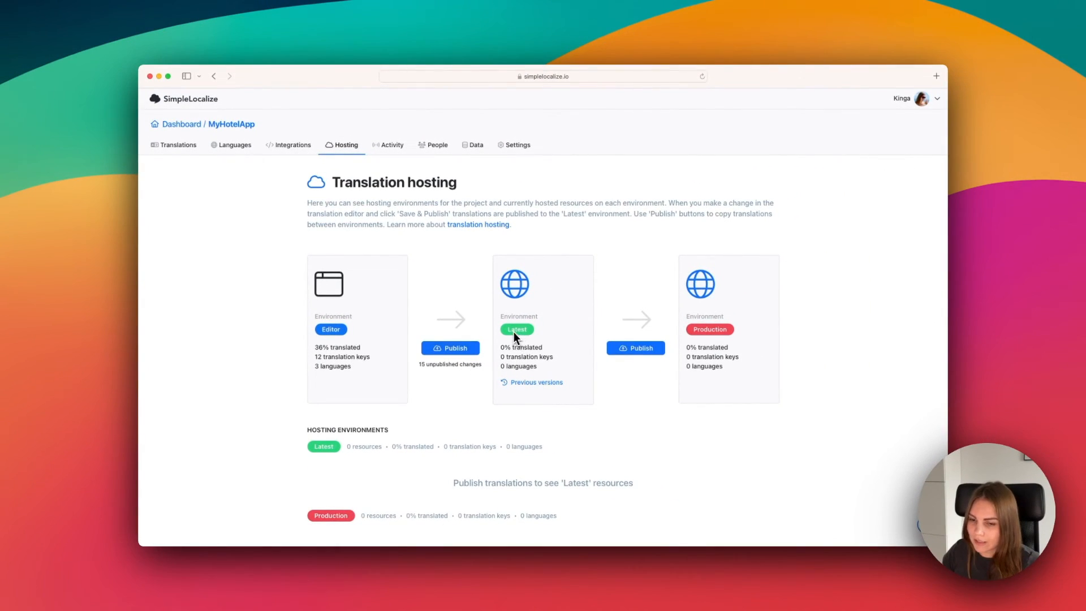
Publish the Editor translations to the Latest environment, and check its hosted English resource in a separate tab.
click(453, 348)
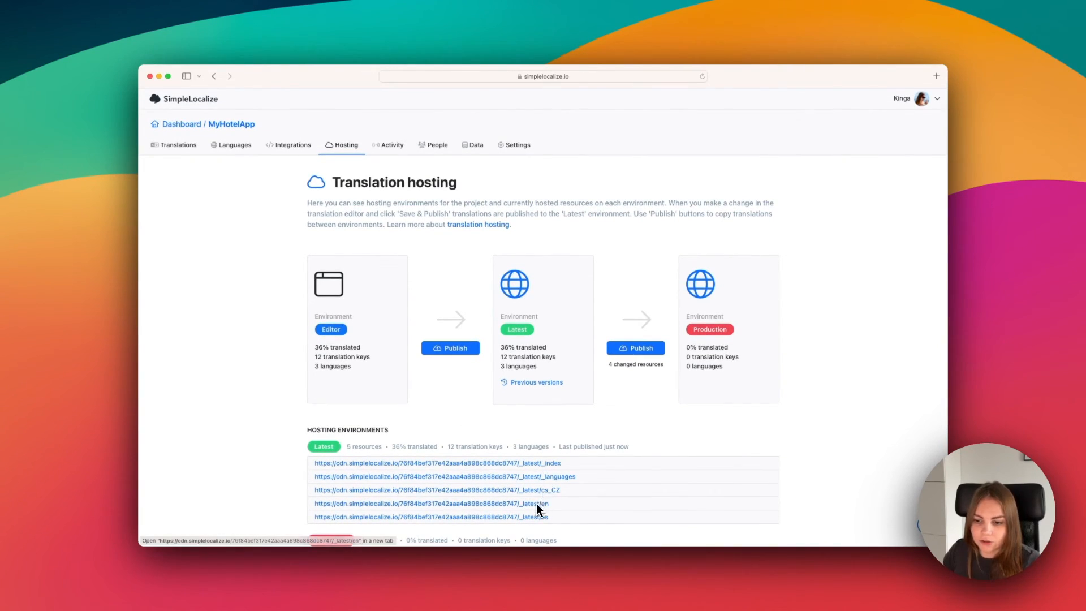
super+click(514, 504)
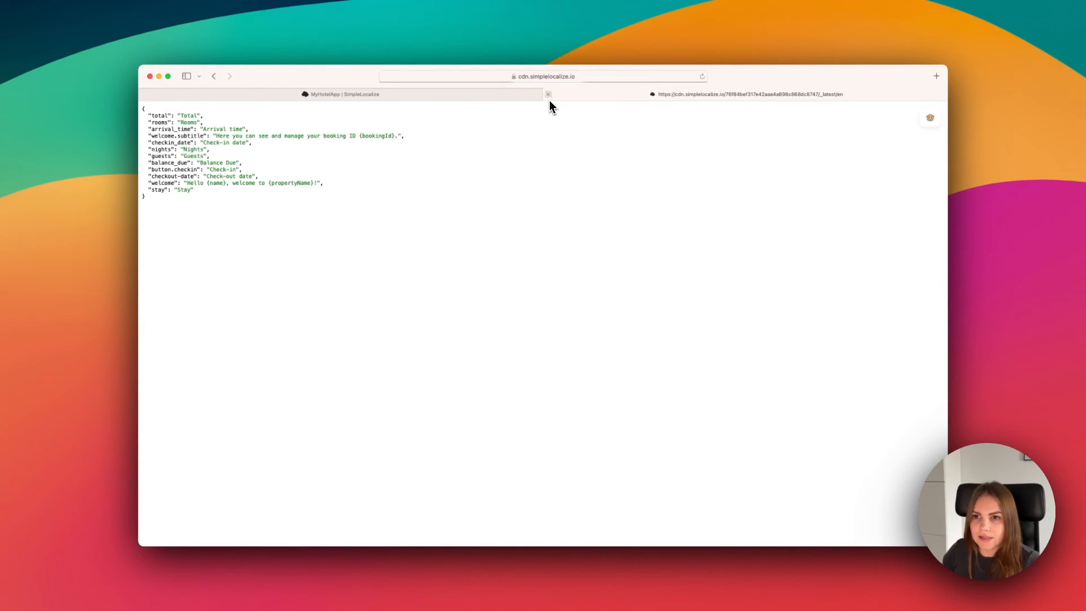
click(548, 97)
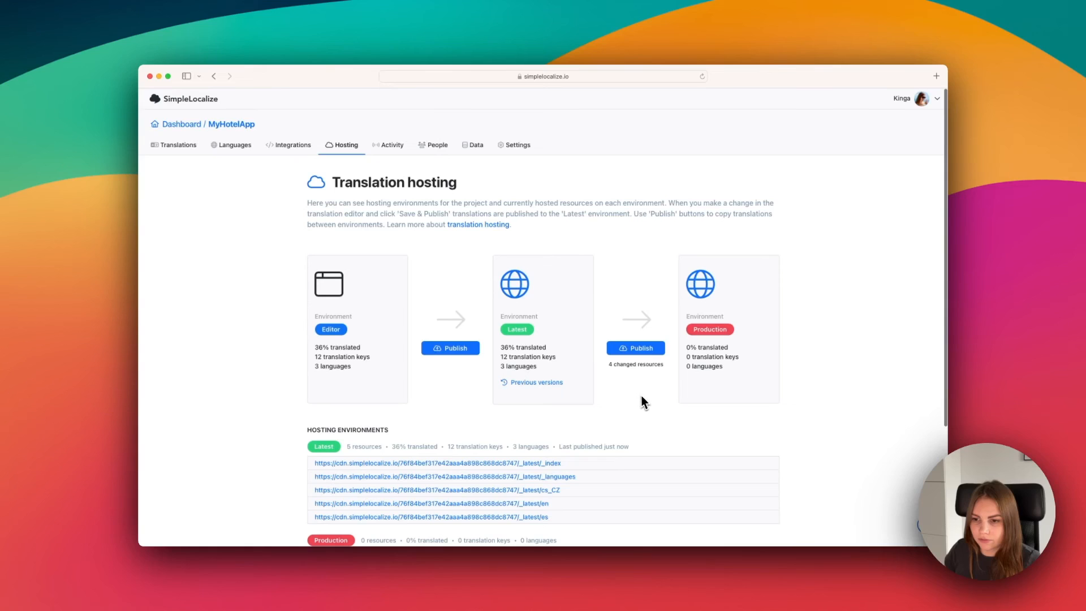